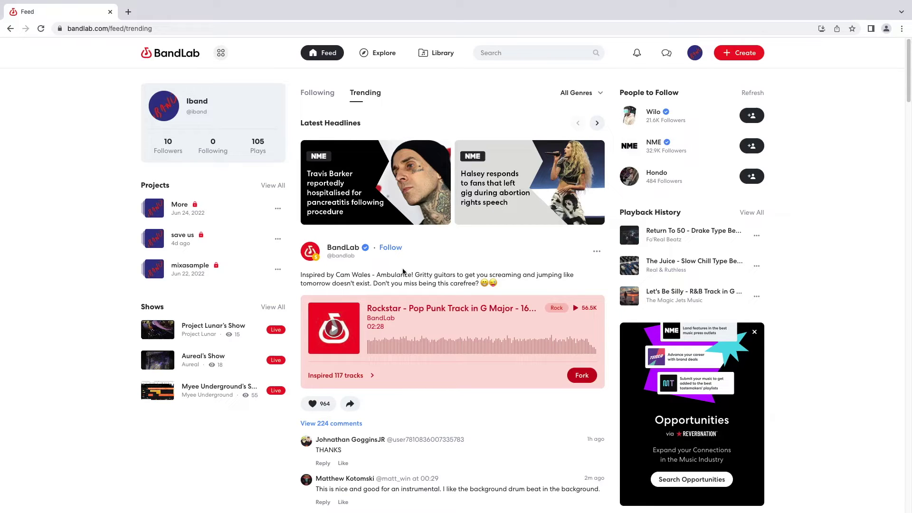
Step: Open the 'More' project from the Projects list in the feed's left sidebar
click(181, 205)
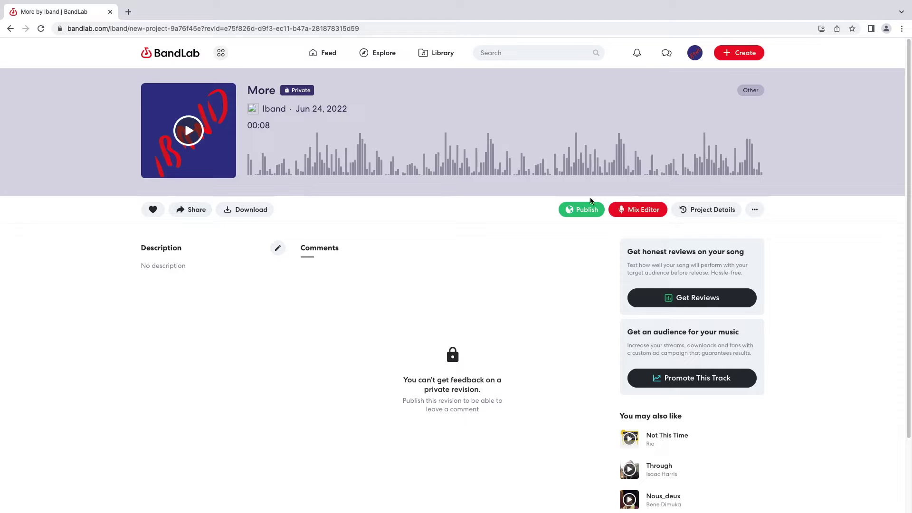
Step: Open 'More' in the Mix Editor with the BandLab Sounds browser showing
click(645, 211)
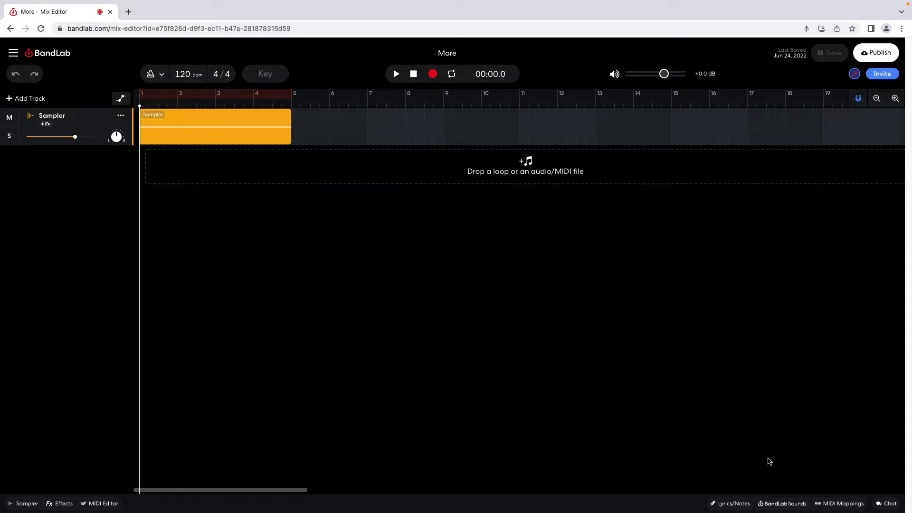
click(776, 504)
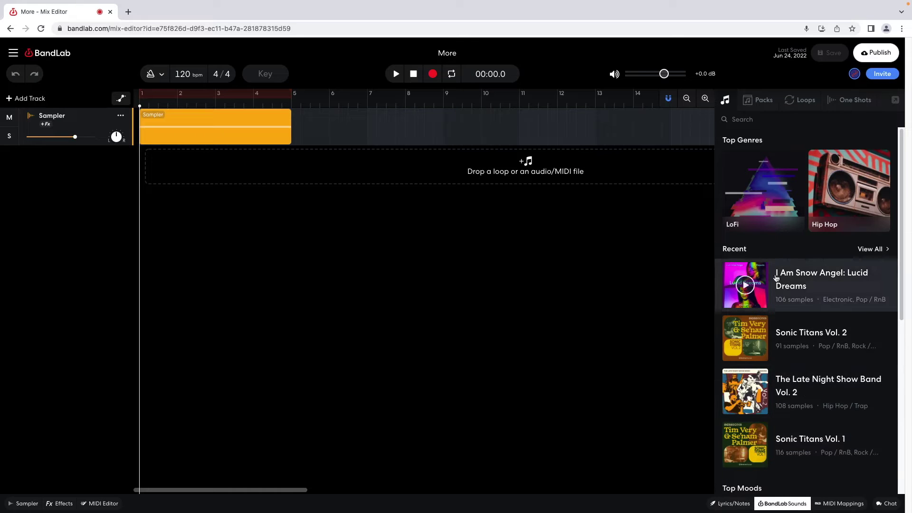
Step: Filter the Loops library to the Fx instrument and preview ElecHH_90_WhiteNoiseRhythm_4bar_09
click(801, 103)
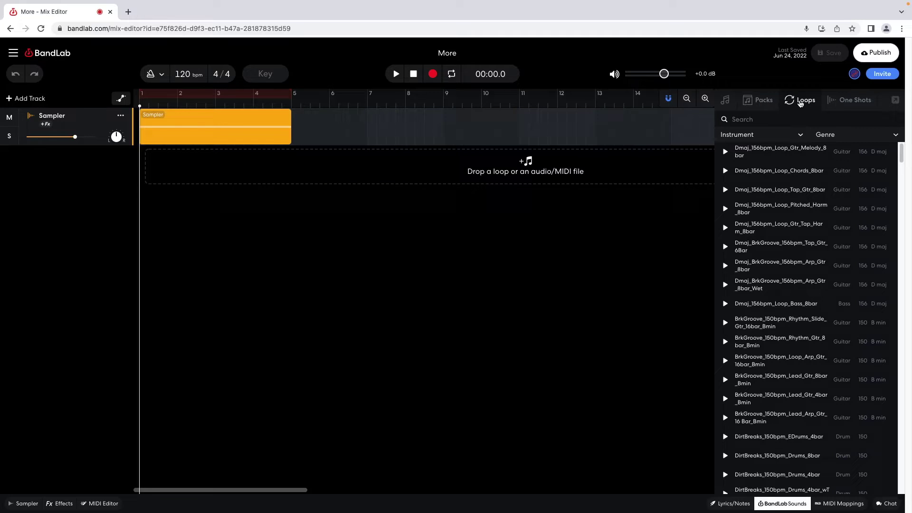
click(801, 136)
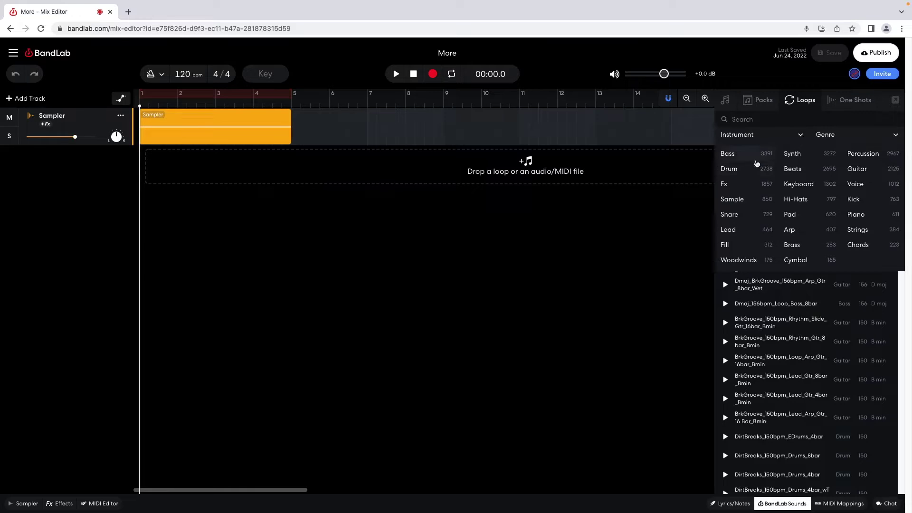
click(725, 185)
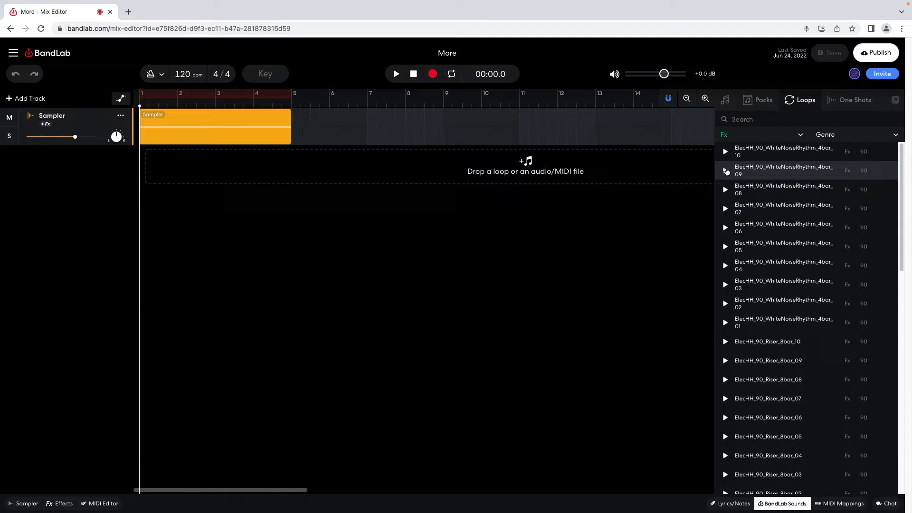
click(726, 171)
click(725, 171)
Step: Scroll the Fx loop list down to the HFX_C_90 fall and rise loops
drag(902, 316, 904, 429)
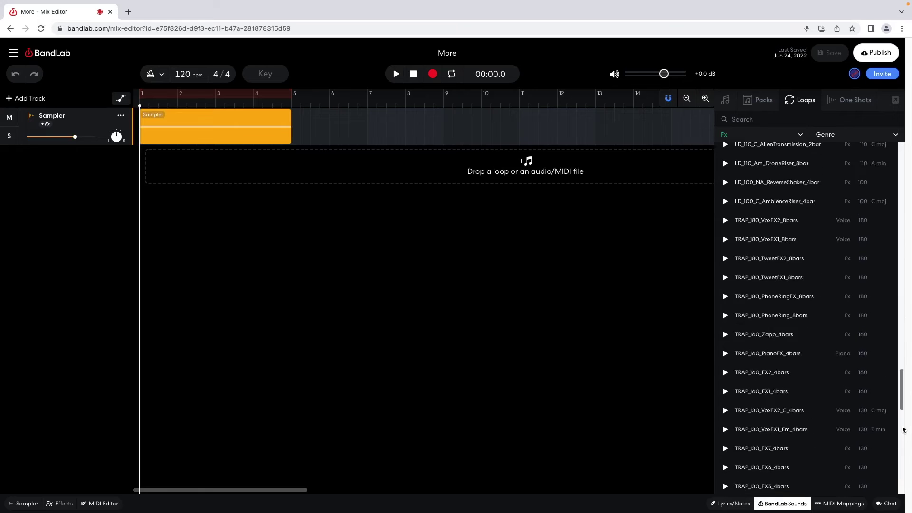
scroll(903, 428, down, 10)
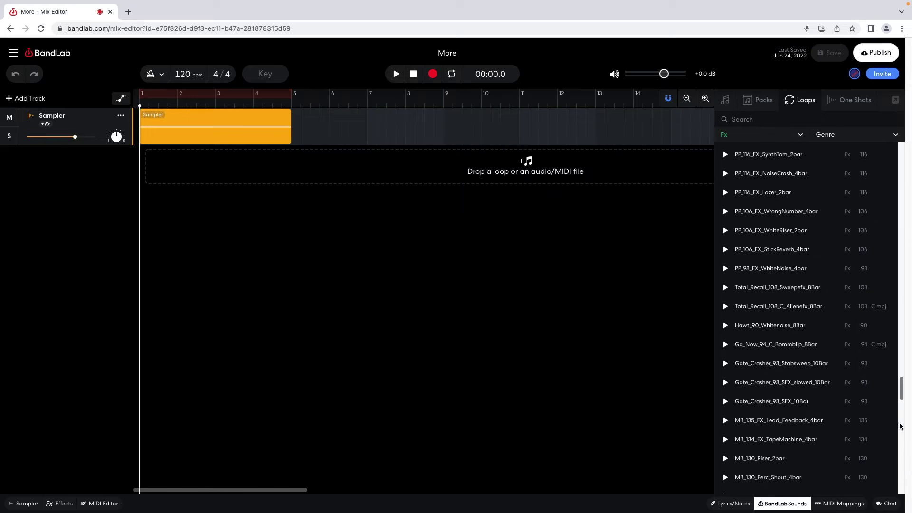
scroll(902, 427, down, 10)
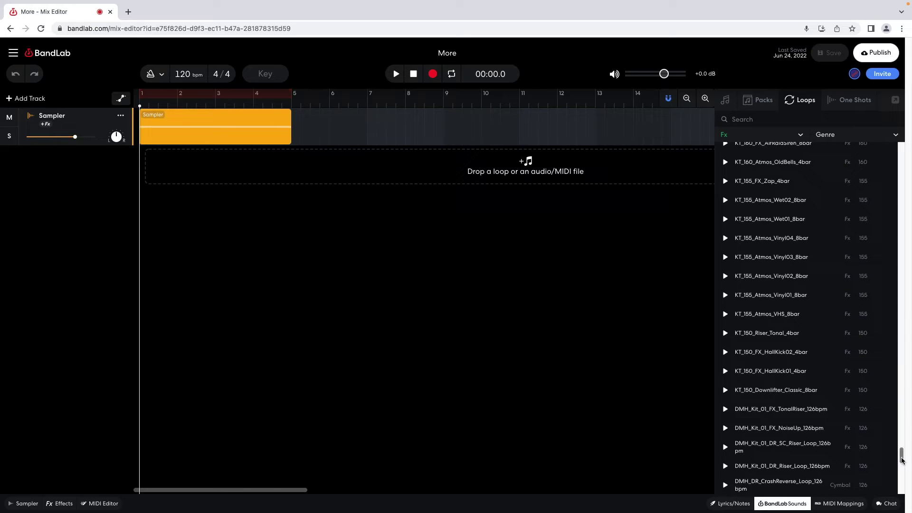
scroll(903, 460, down, 10)
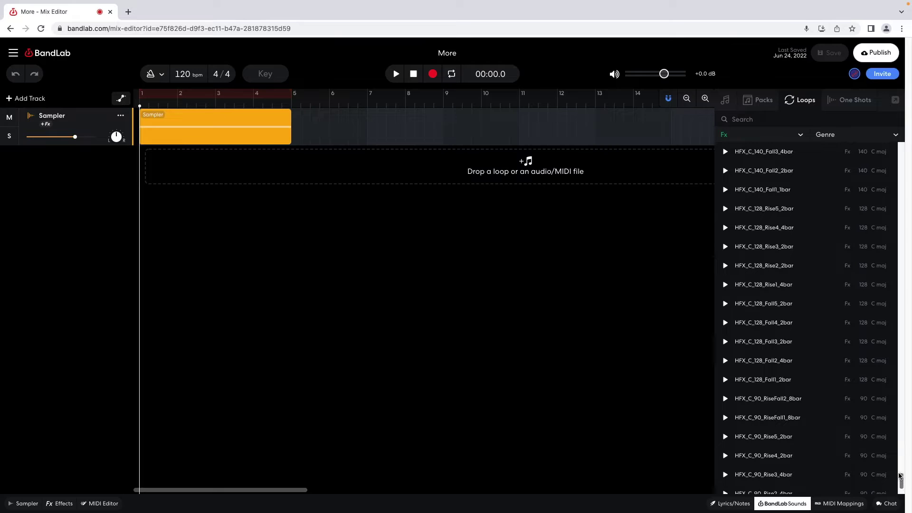
scroll(902, 477, down, 5)
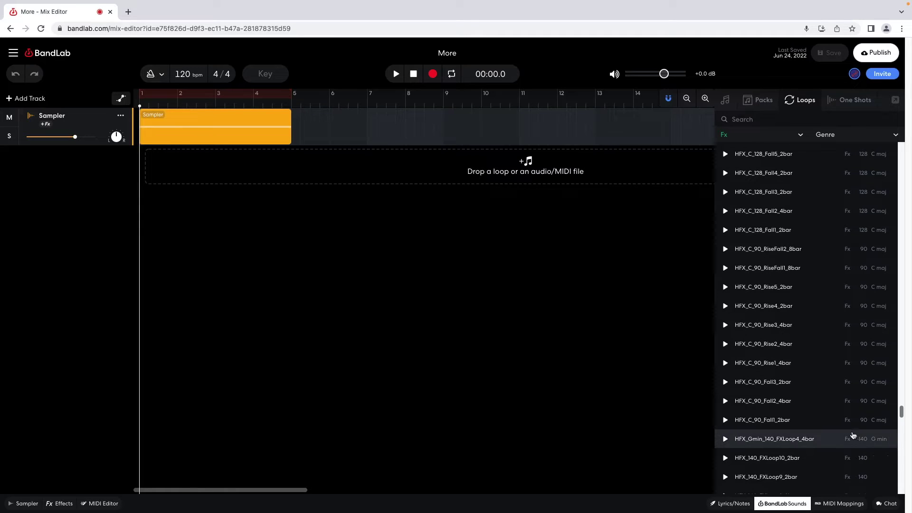
Step: Preview HFX_C_90_Fall2_4bar, drop it onto a new track, and set the project key to C major
click(726, 402)
click(726, 402)
drag(739, 402, 444, 175)
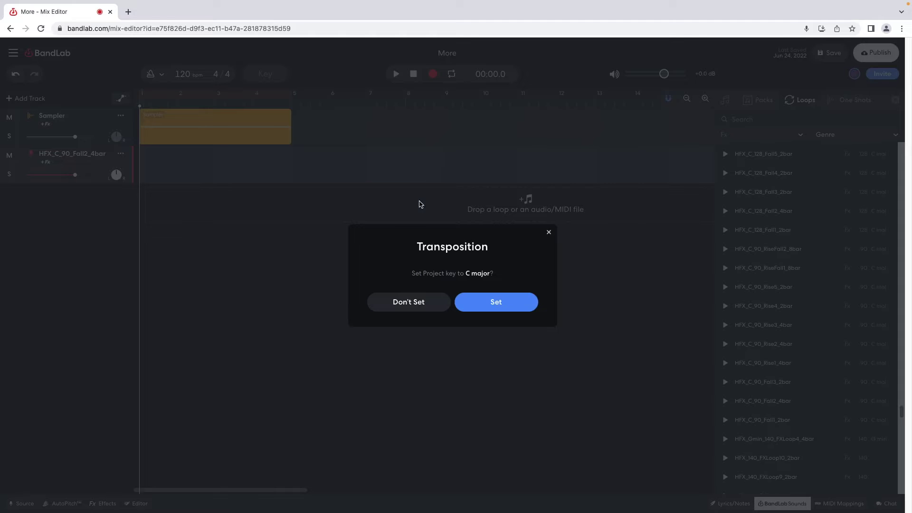
click(496, 303)
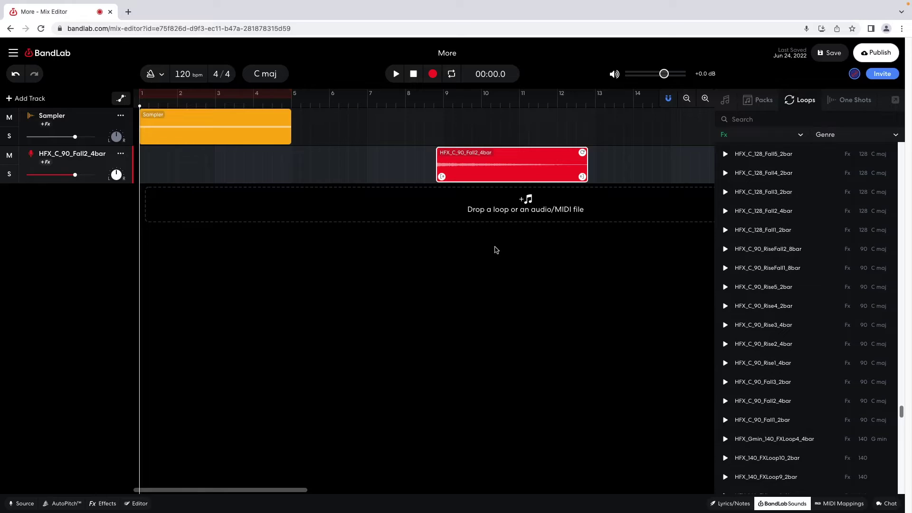
Step: Move the Fall clip to start at bar 5 after the Sampler clip, then close BandLab Sounds
drag(488, 172, 345, 175)
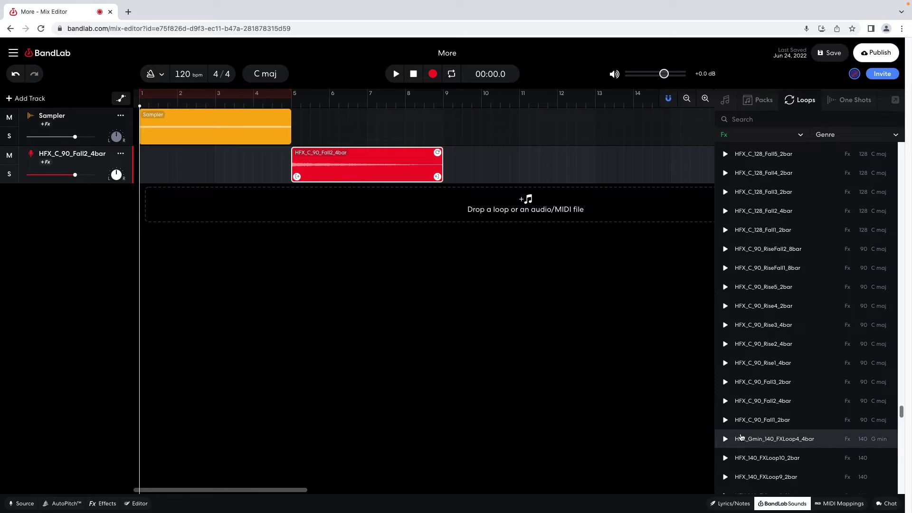
click(785, 503)
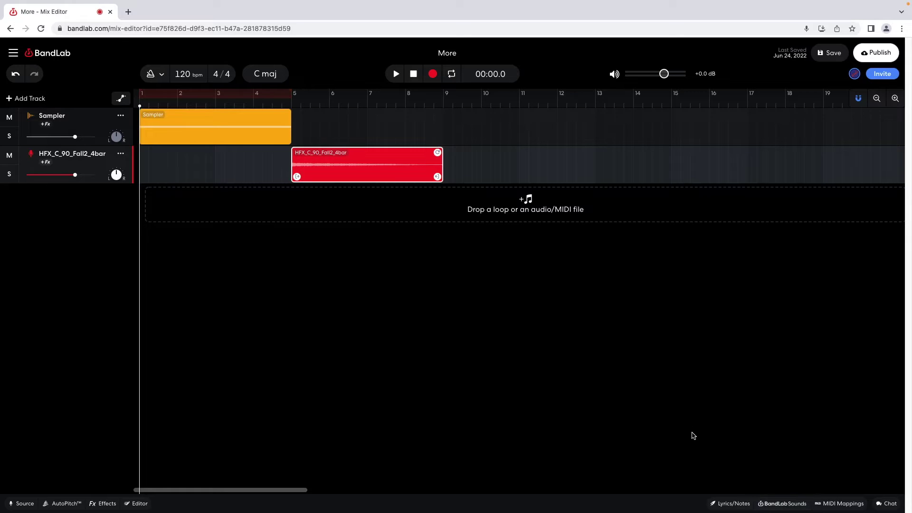
Step: In the Fall clip's editor, raise Pitch Shift to 4 and audition it from bar 5
double_click(371, 170)
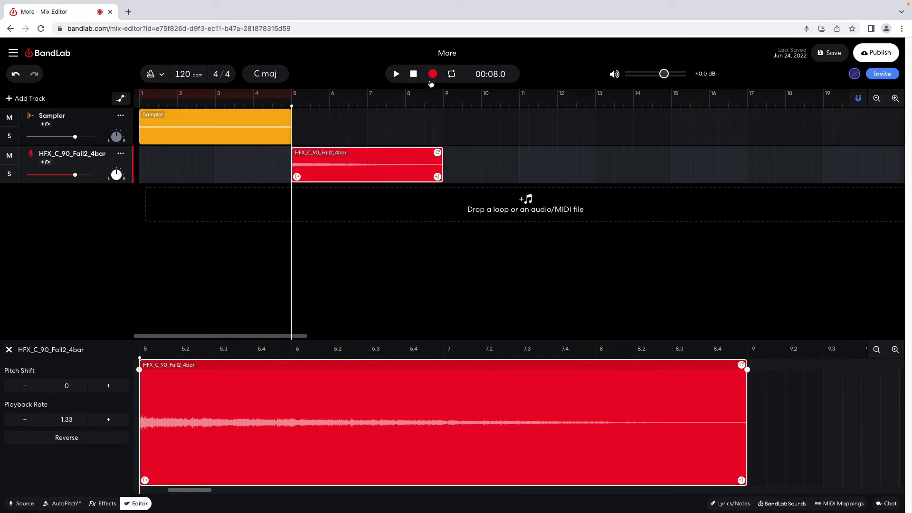
click(395, 75)
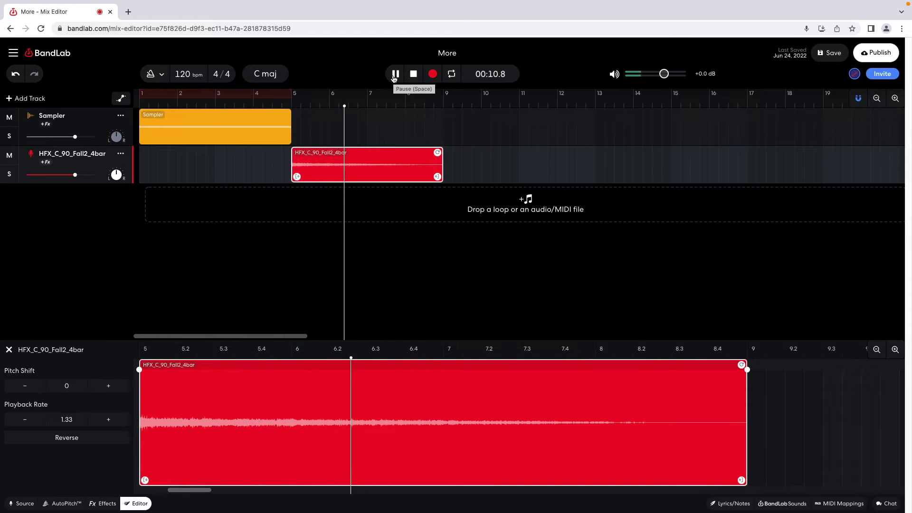
click(395, 74)
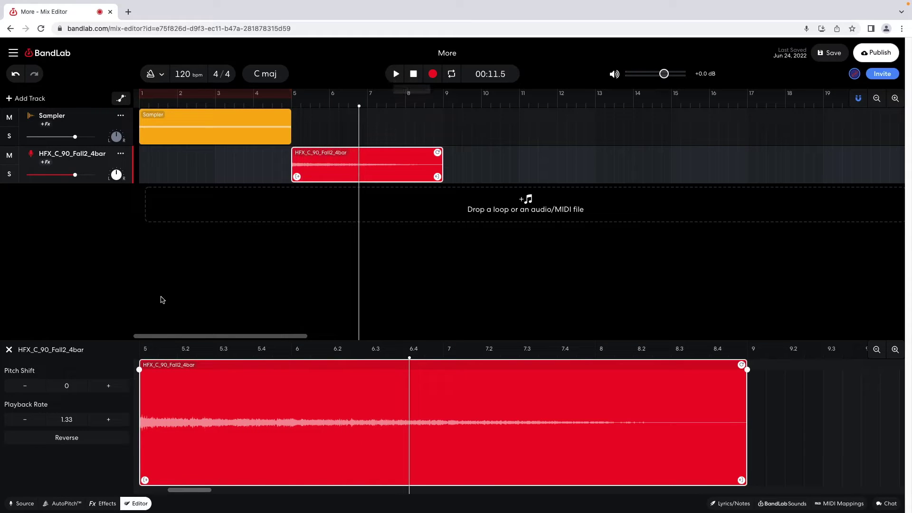
click(108, 387)
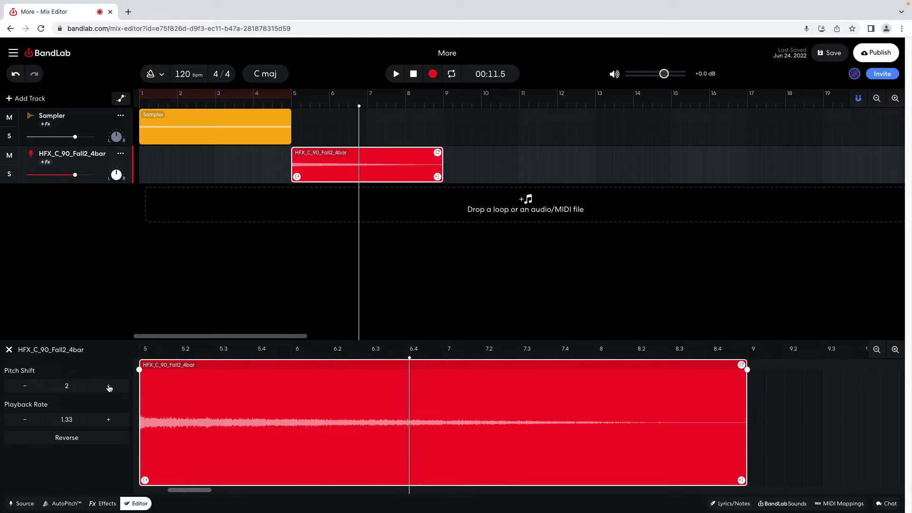
click(109, 386)
click(109, 387)
click(109, 387)
click(292, 103)
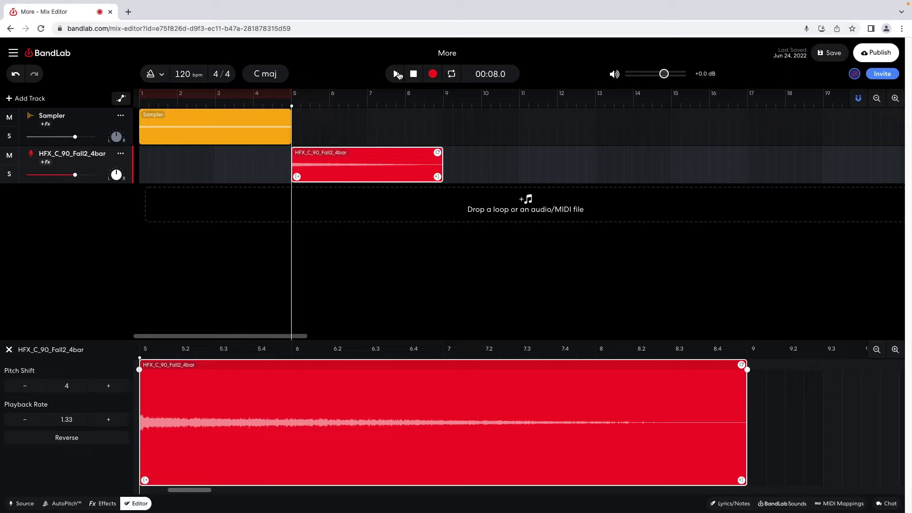
click(398, 74)
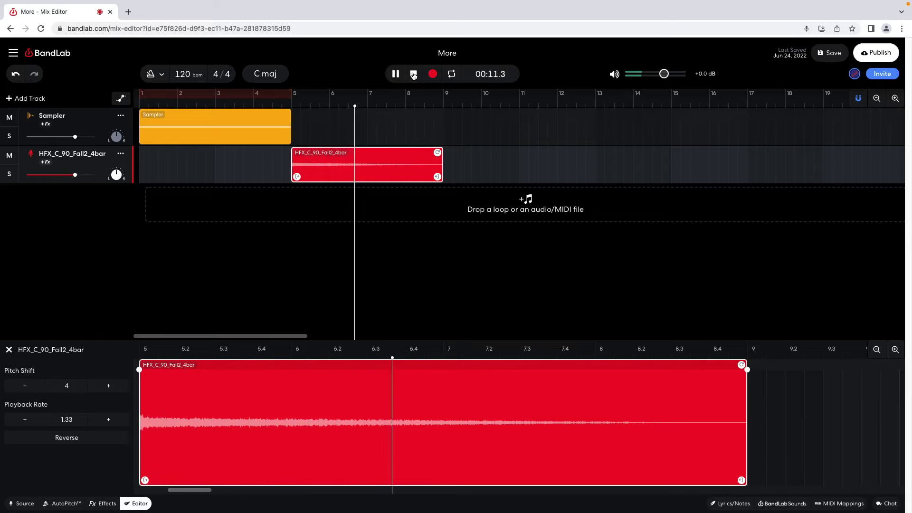
click(410, 76)
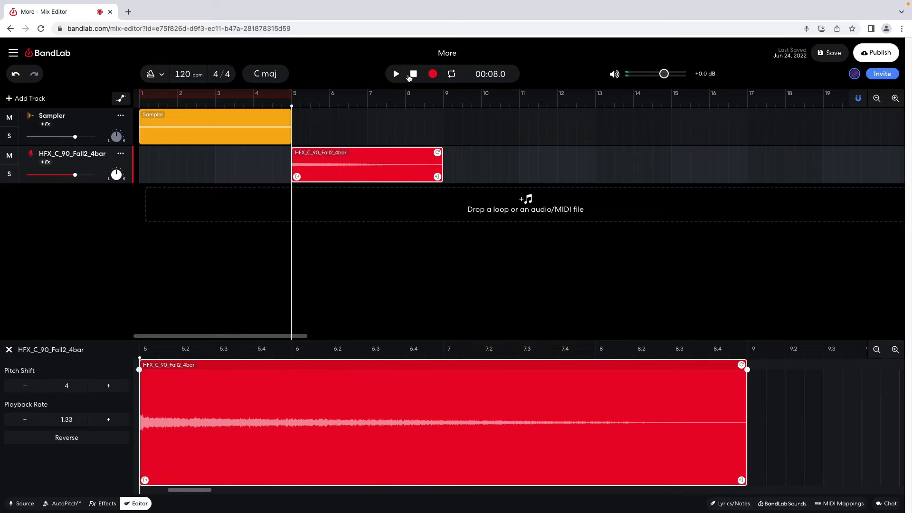
Step: Lower the clip's Pitch Shift, audition it, and leave it at -3
click(26, 387)
click(26, 387)
click(27, 387)
click(26, 387)
click(26, 387)
click(26, 387)
click(26, 387)
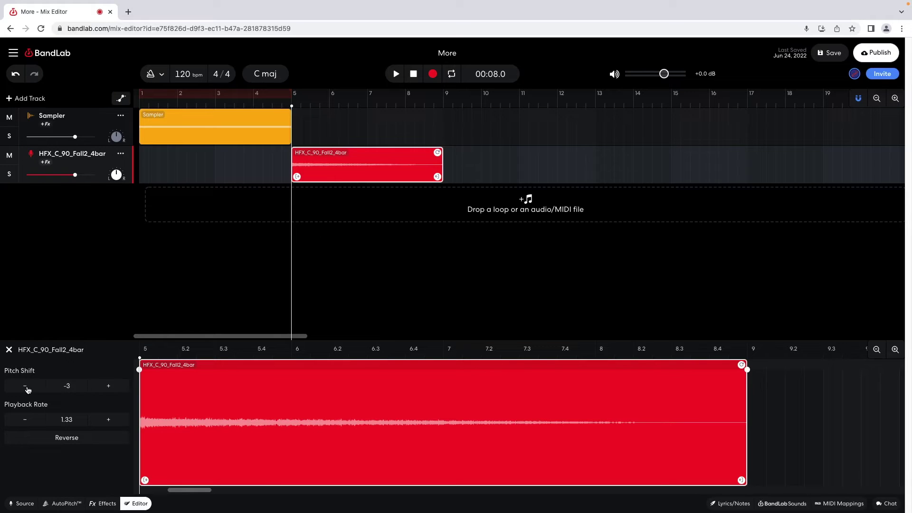
click(26, 386)
click(395, 74)
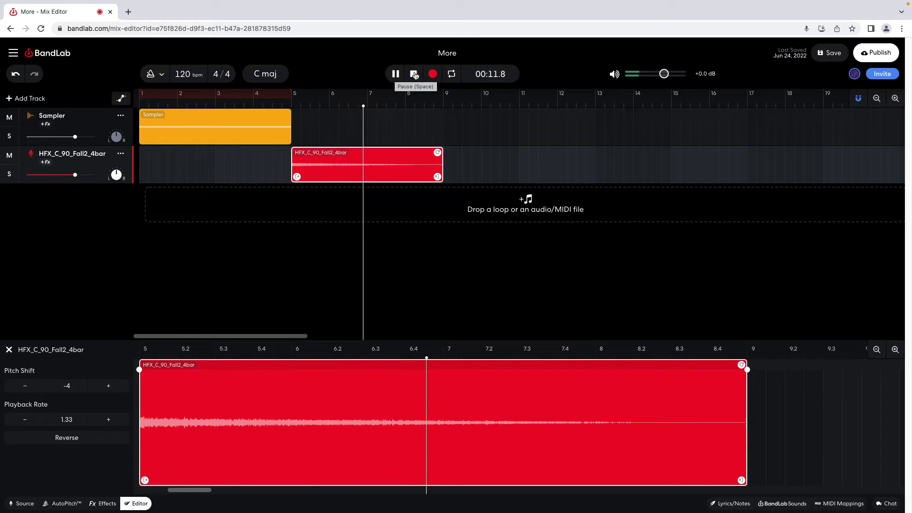
click(413, 75)
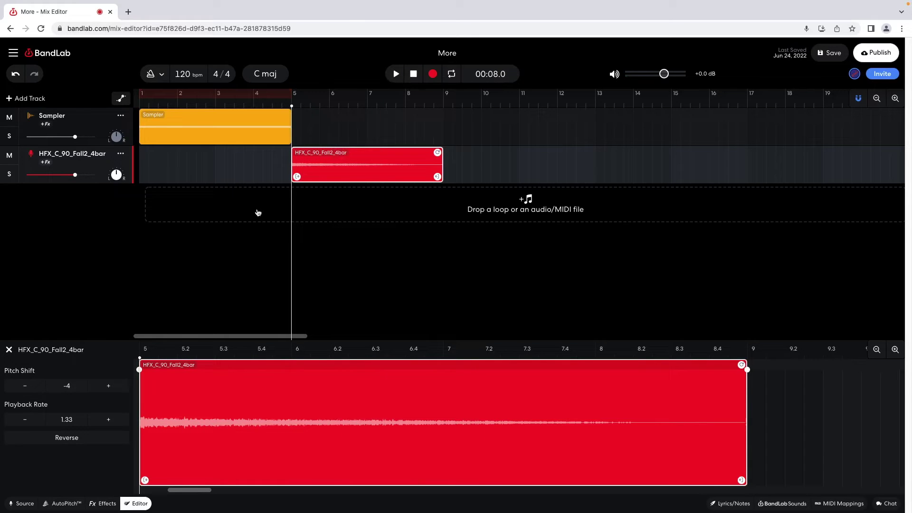
click(111, 387)
click(111, 387)
click(111, 387)
click(111, 387)
click(25, 420)
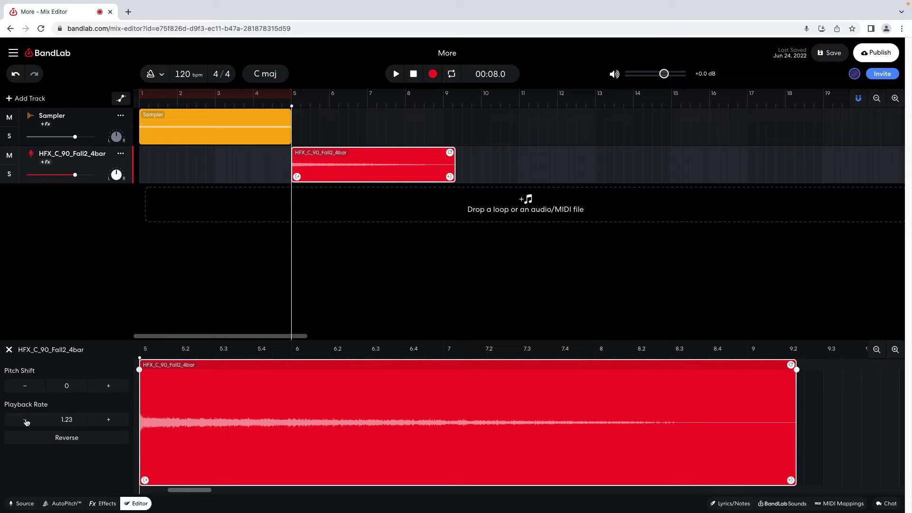
click(25, 420)
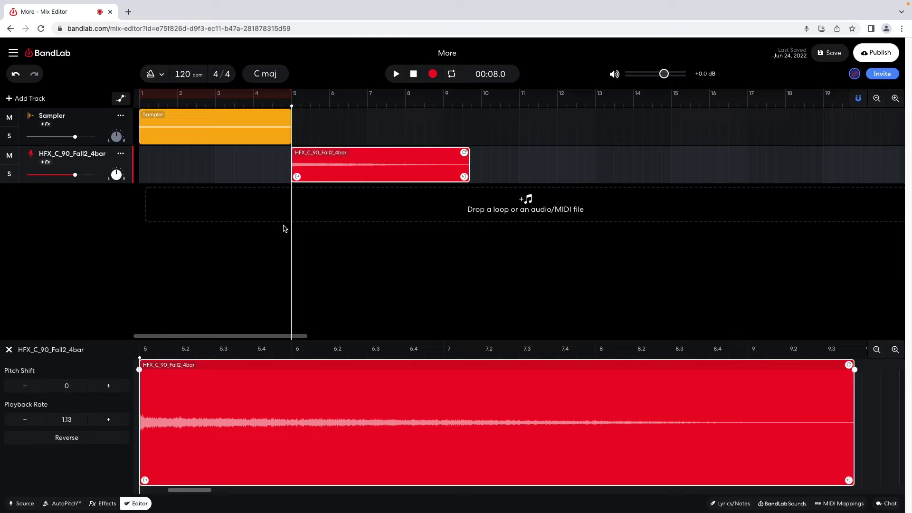
click(396, 73)
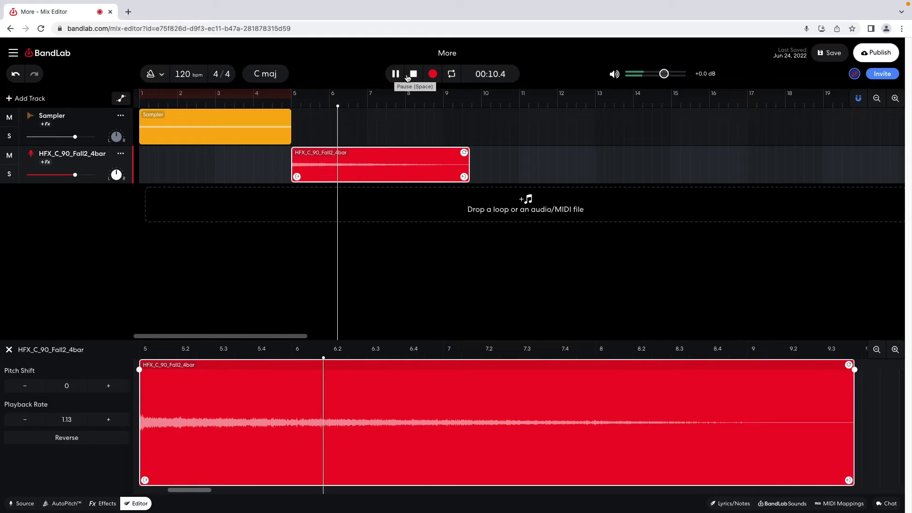
click(413, 78)
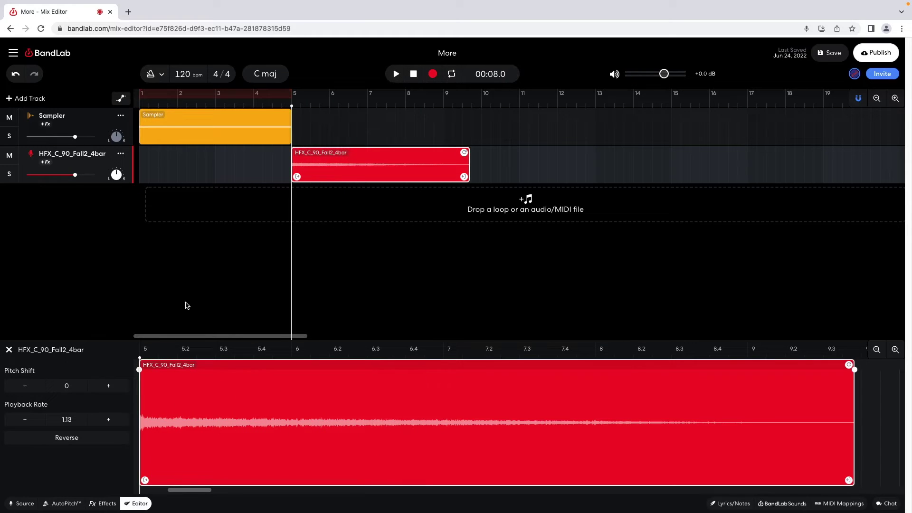
click(108, 420)
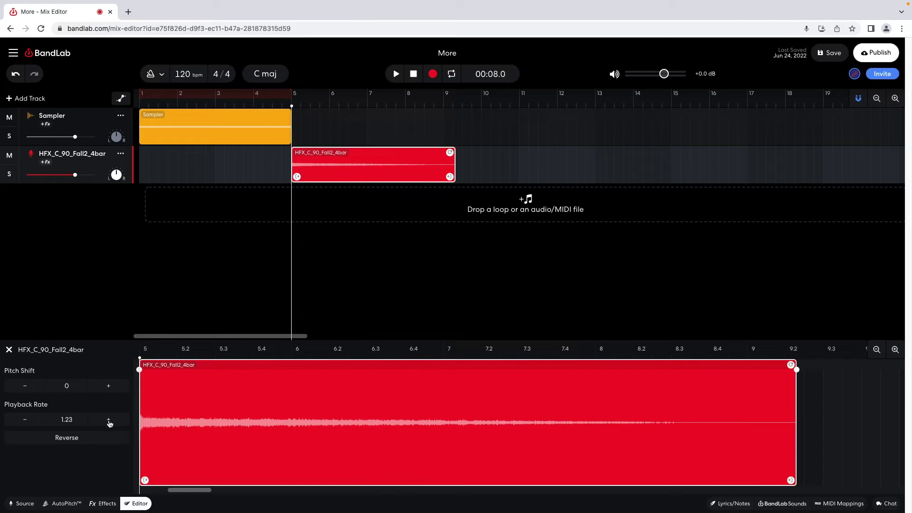
click(108, 420)
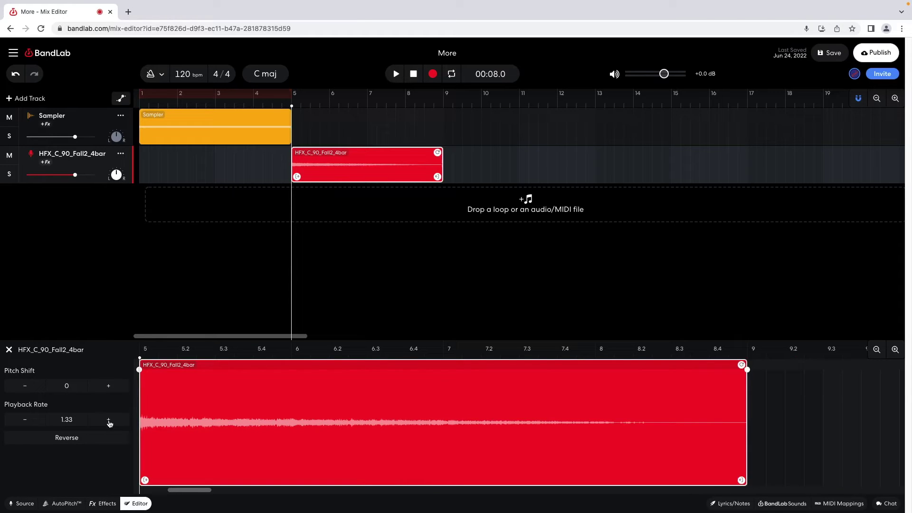
click(108, 420)
click(108, 420)
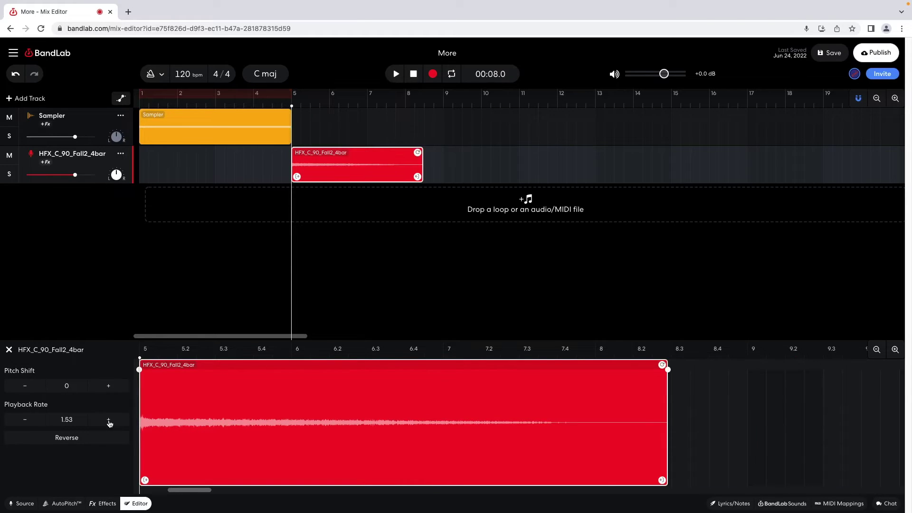
click(396, 74)
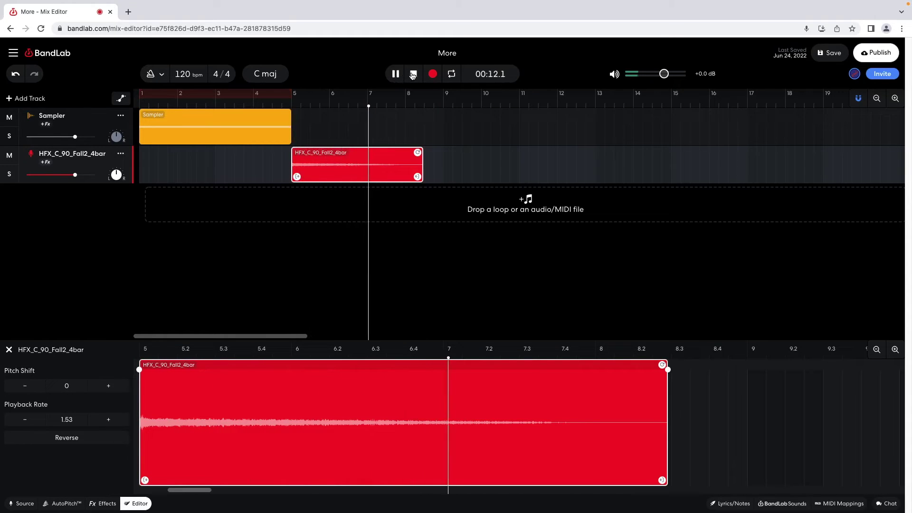
click(413, 75)
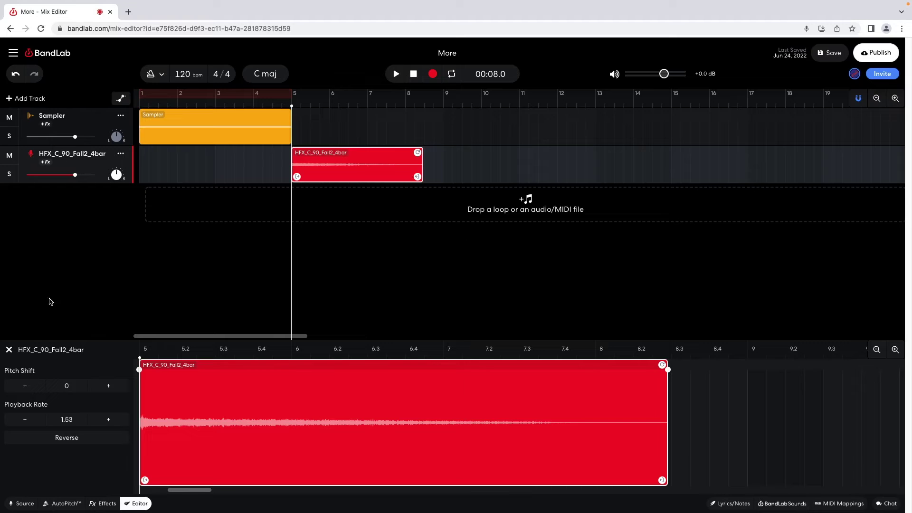
click(26, 422)
click(26, 422)
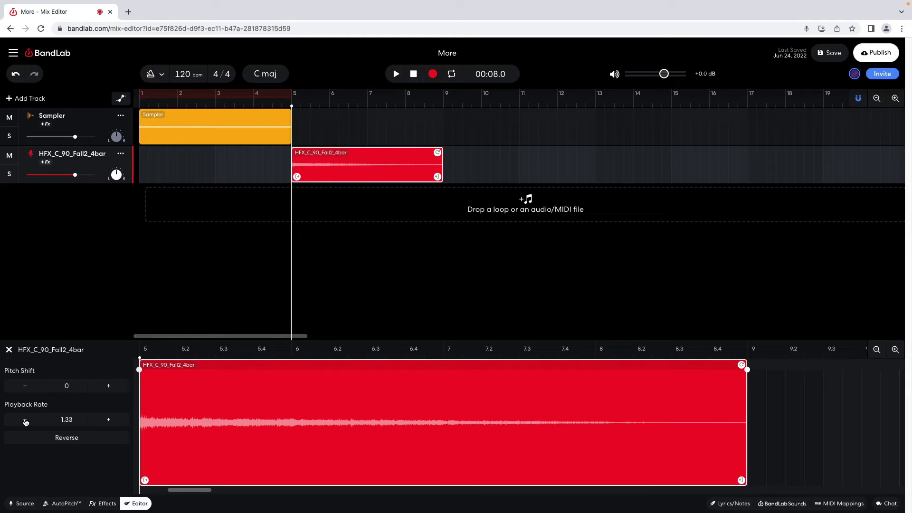
click(71, 441)
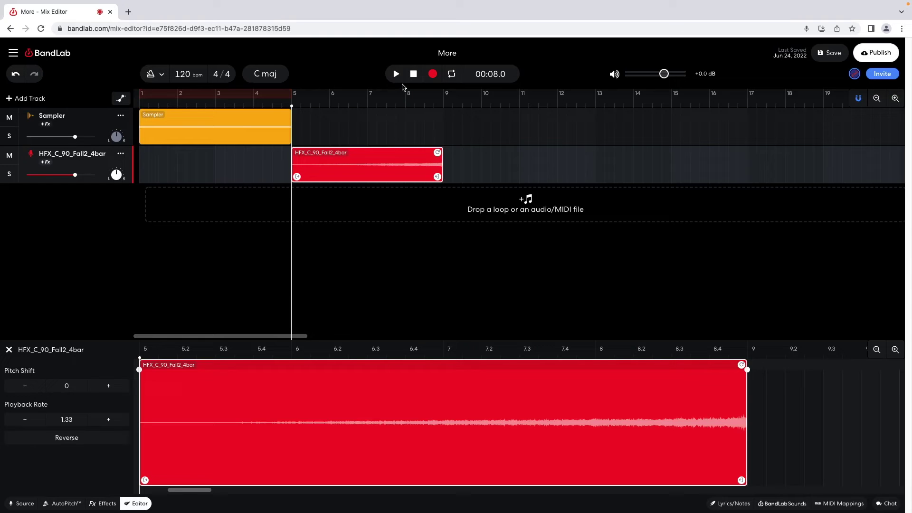
click(397, 74)
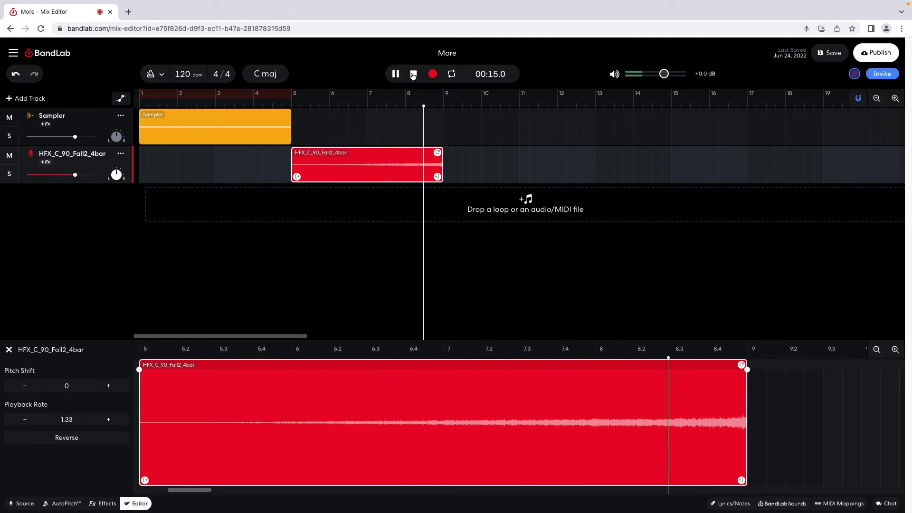
click(413, 75)
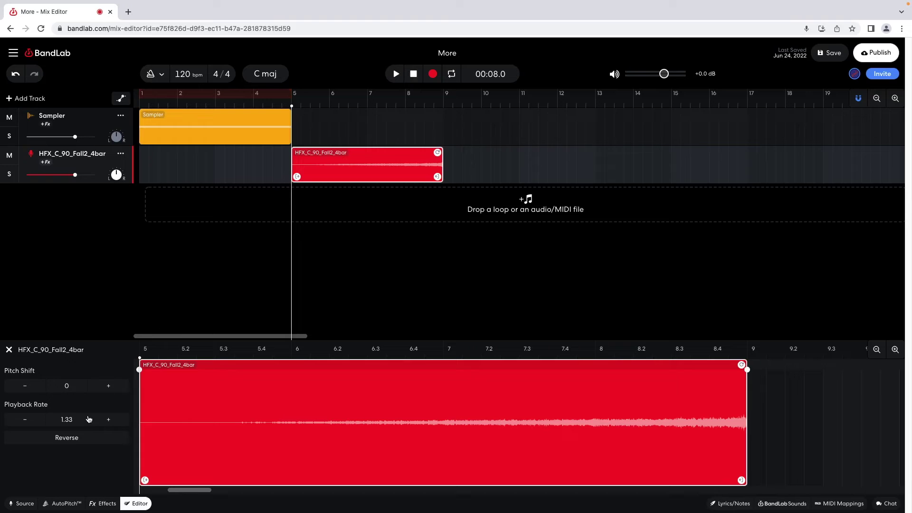
click(72, 443)
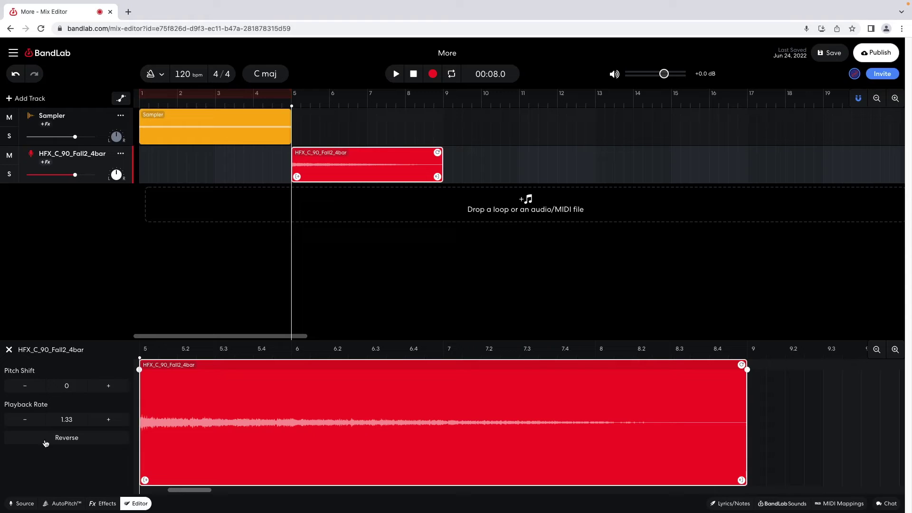
click(146, 369)
click(169, 369)
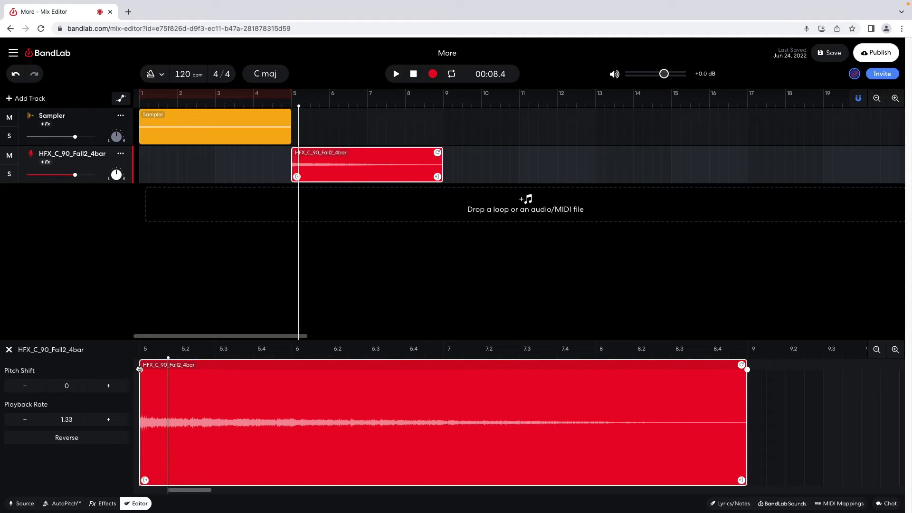
drag(139, 368, 242, 369)
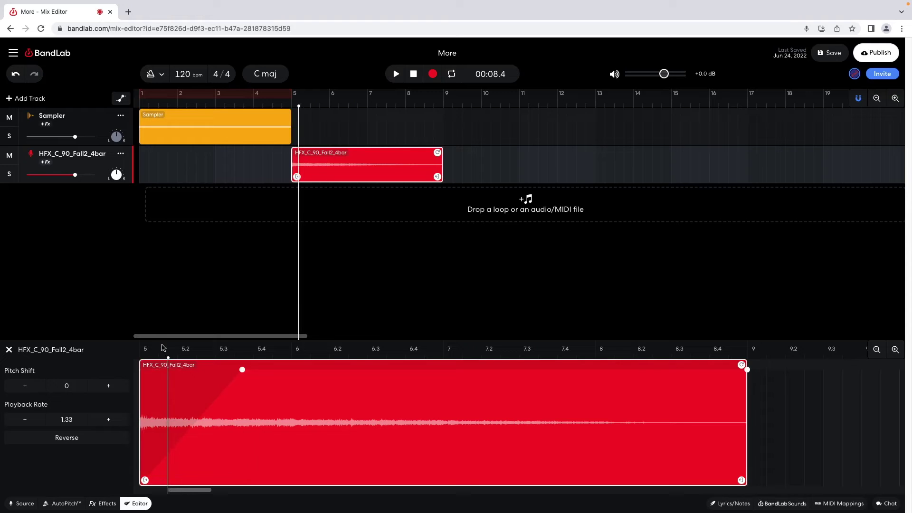
click(140, 357)
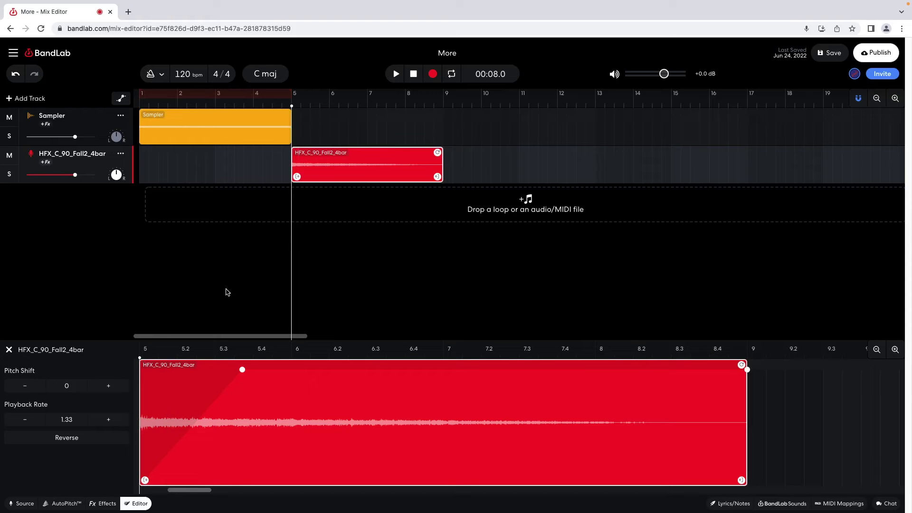
click(396, 74)
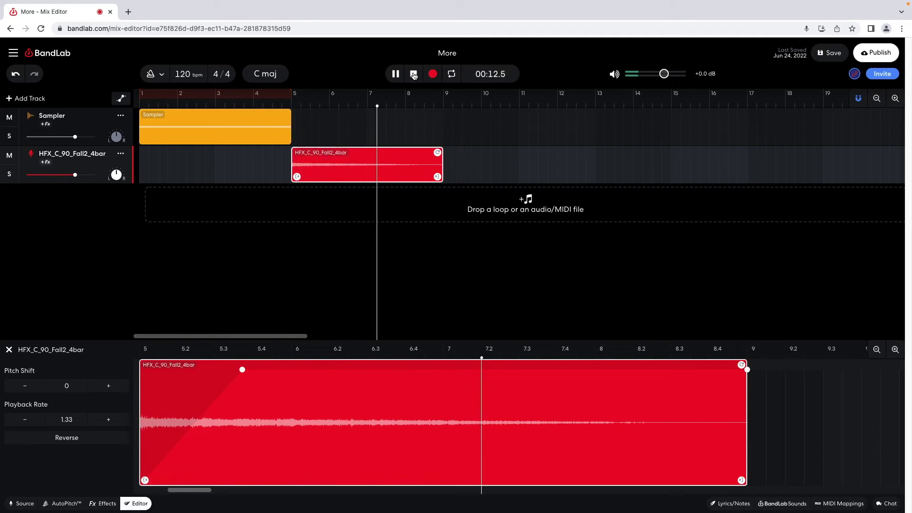
click(414, 74)
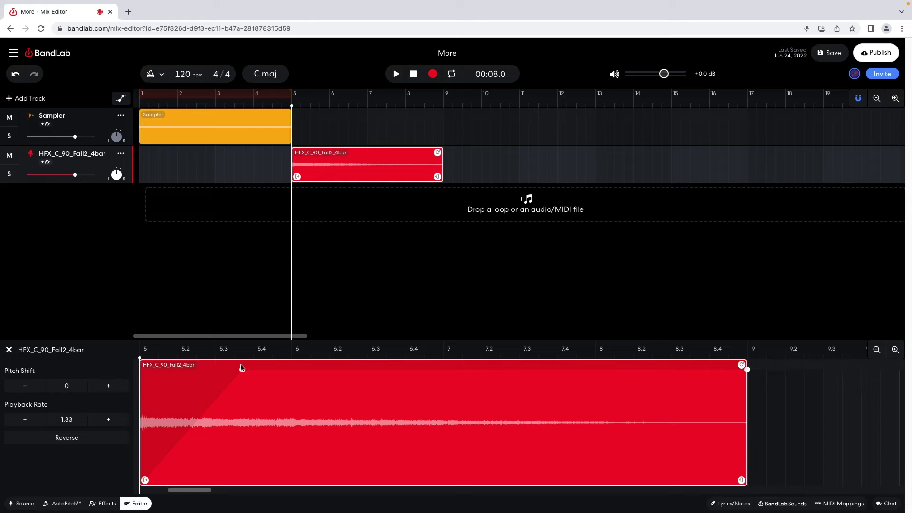
drag(242, 369, 137, 377)
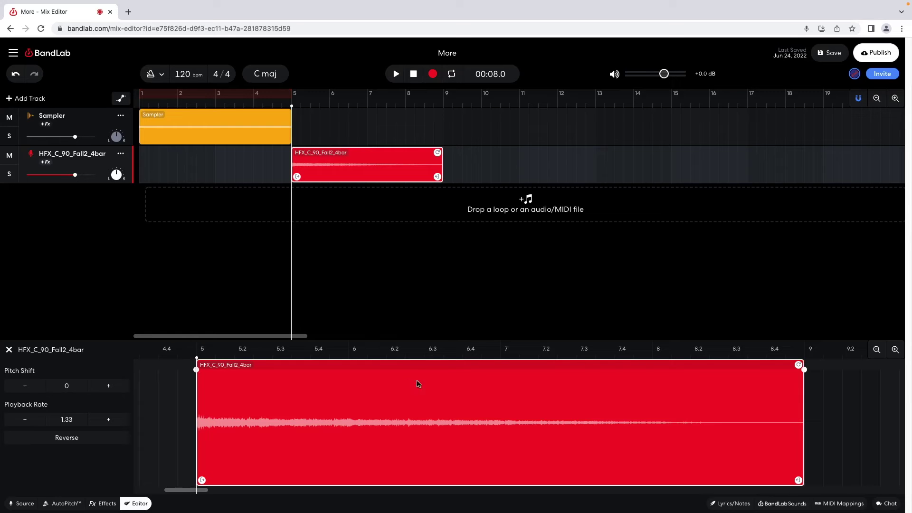
Step: Try a long fade-out on the Fall clip, audition it, then drag the fade handle back to remove it
drag(806, 370, 350, 403)
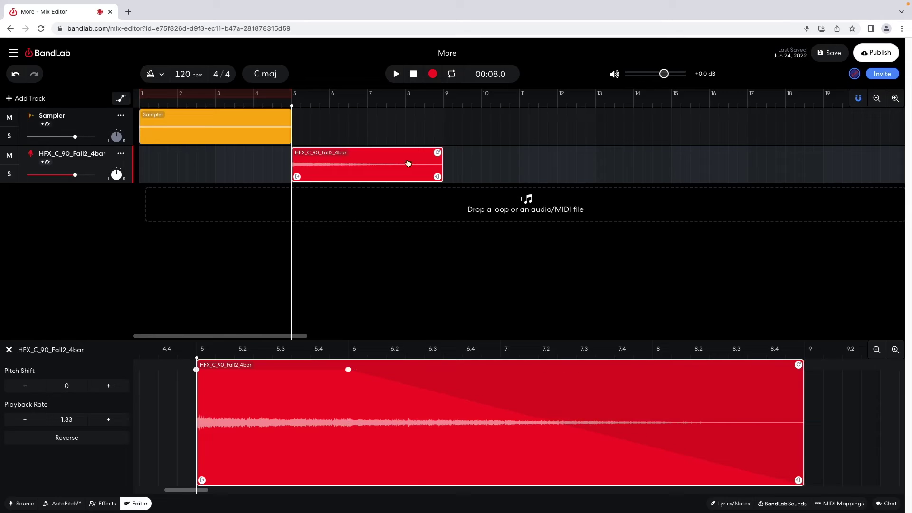
click(395, 74)
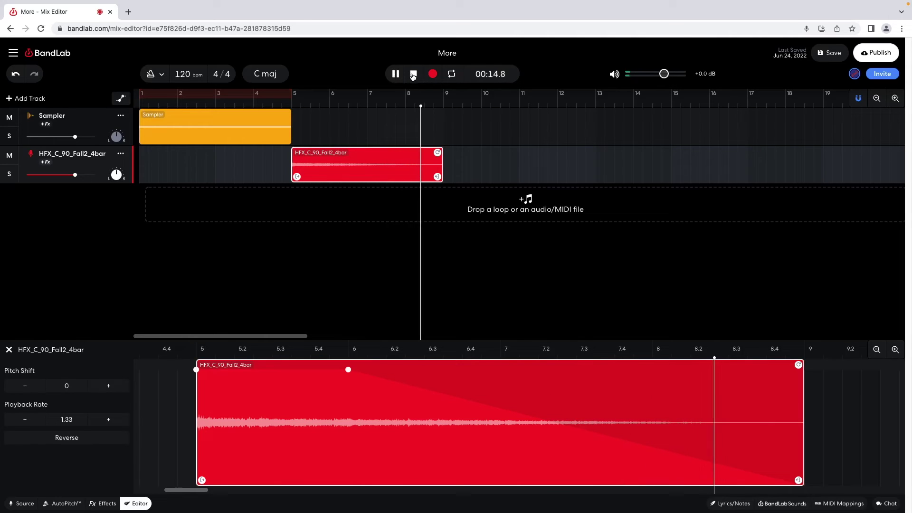
click(413, 74)
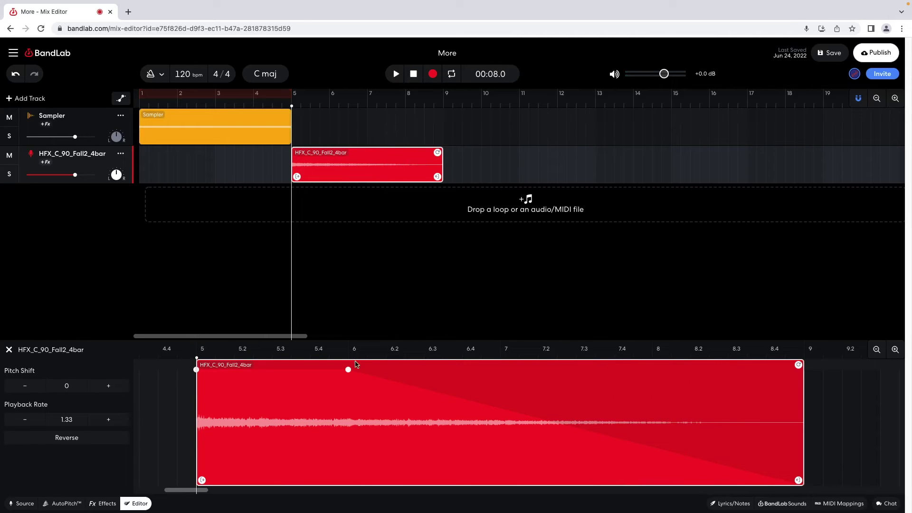
drag(349, 369, 806, 381)
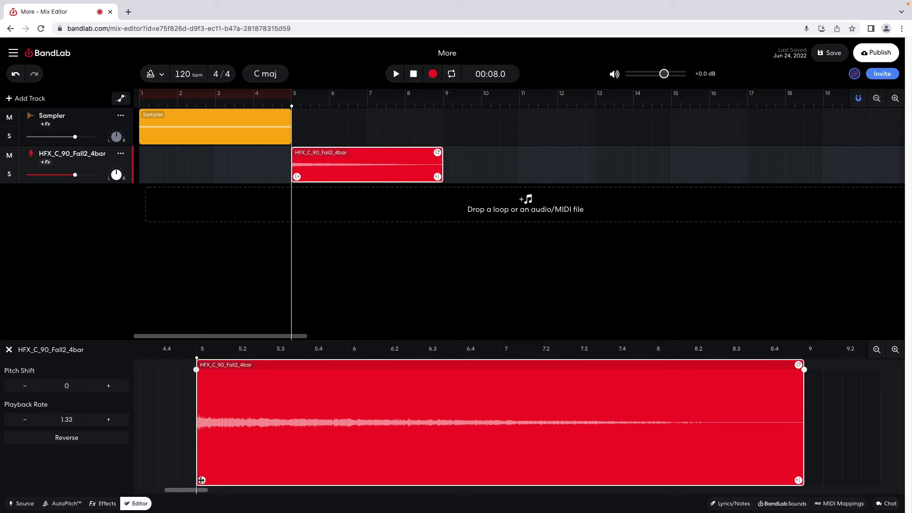
Step: Trim the HFX clip's start to about bar 5.3 and audition it from bar 5
drag(202, 481, 291, 480)
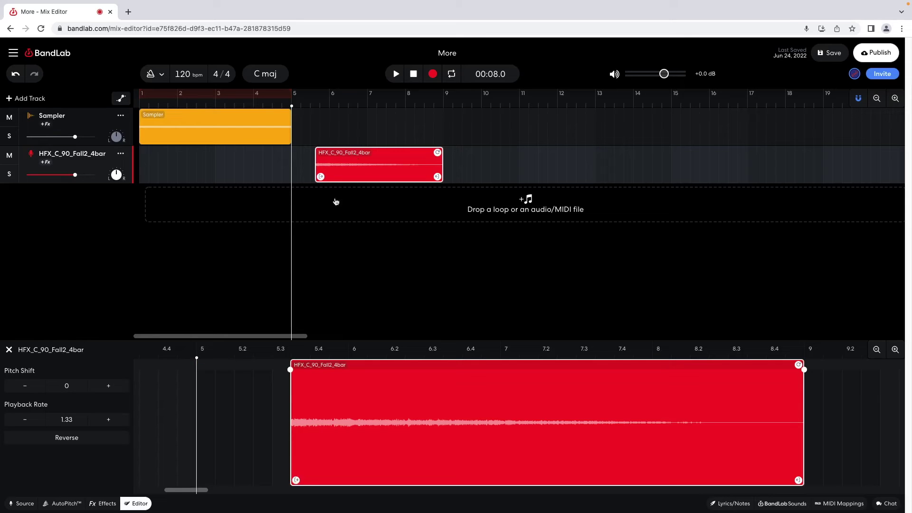
click(395, 74)
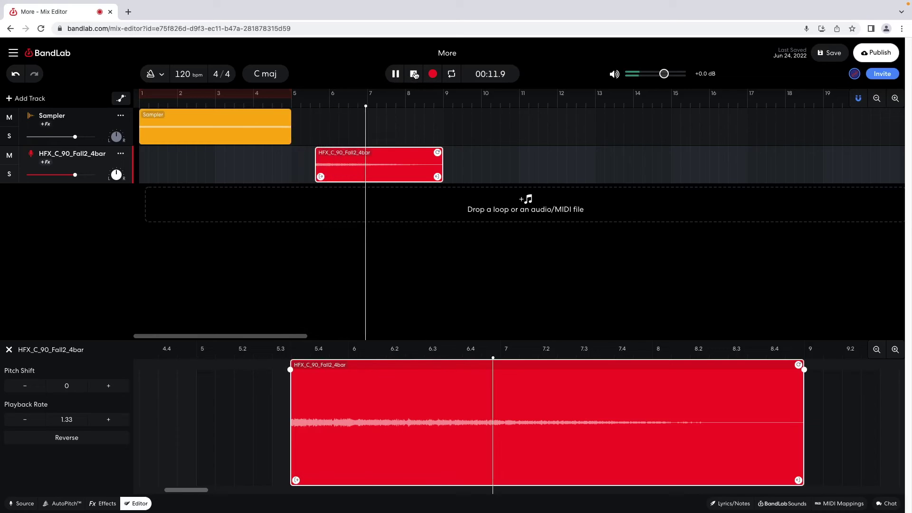
click(415, 74)
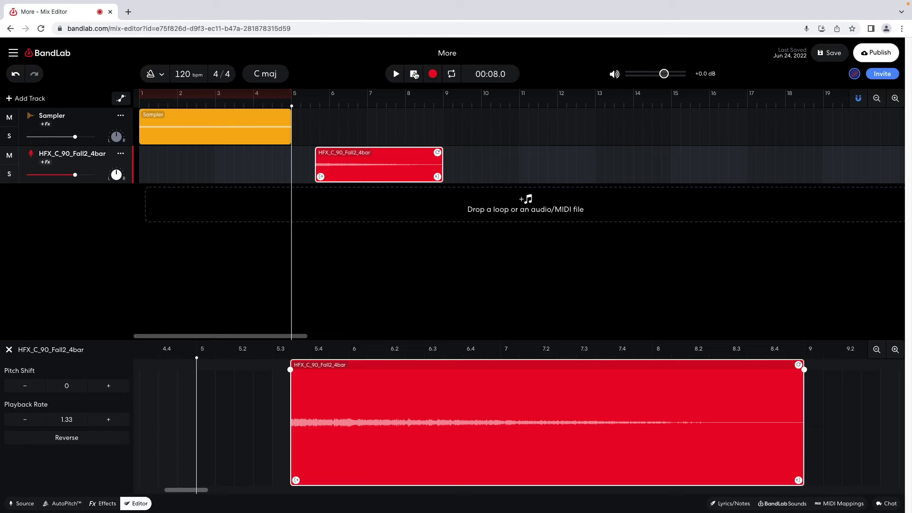
Step: Undo the start trim, test a much shorter clip end, then undo it
click(16, 74)
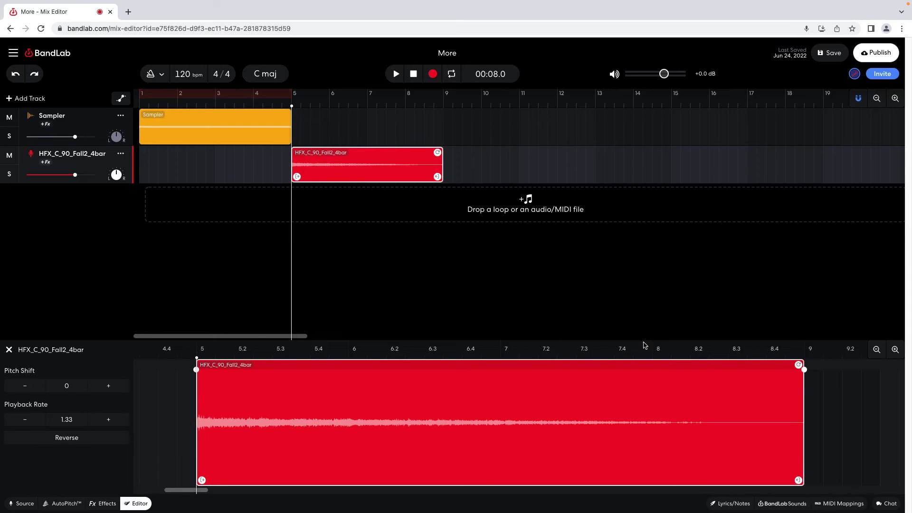
drag(799, 481, 302, 491)
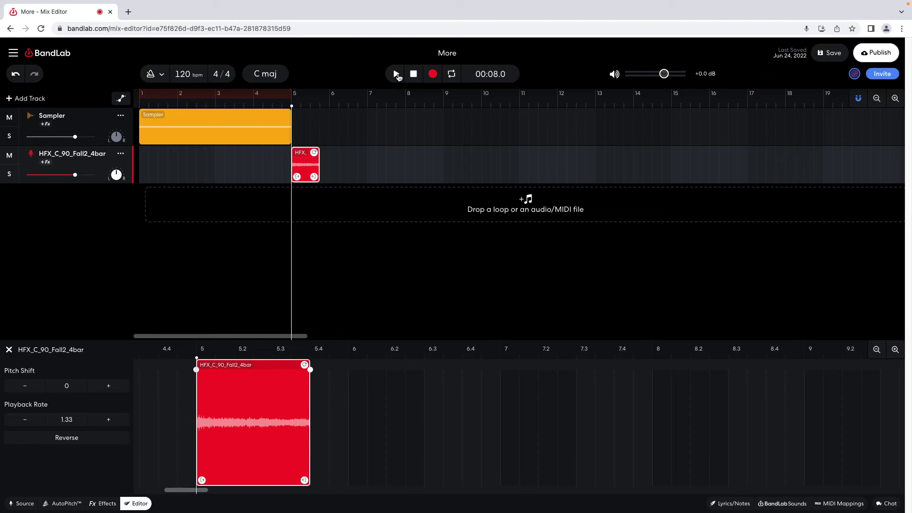
click(397, 74)
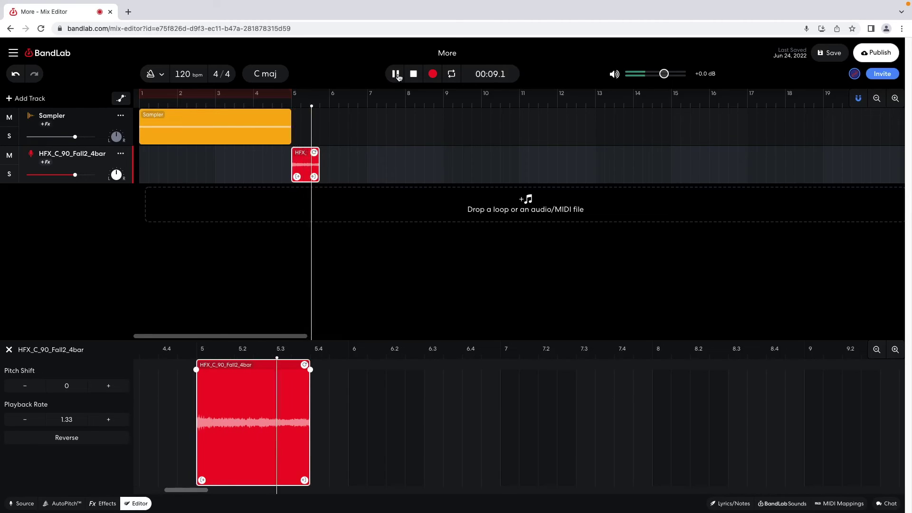
click(414, 75)
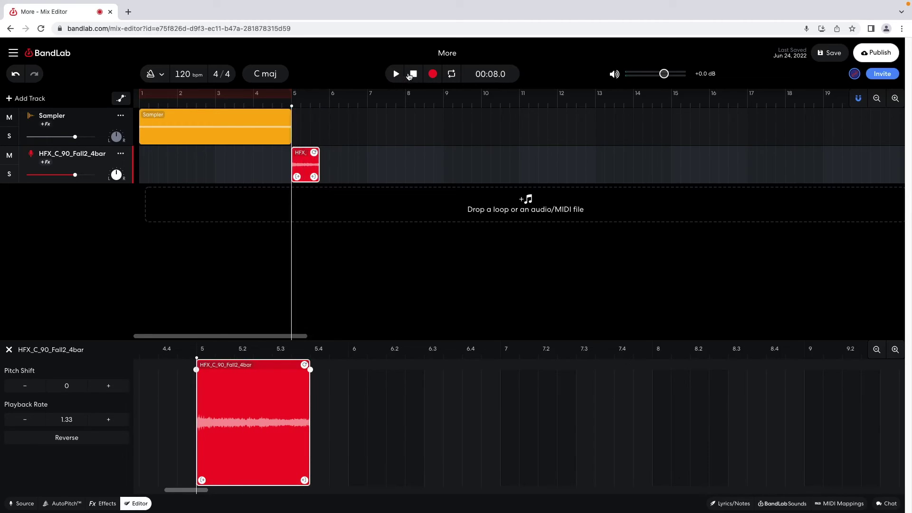
click(16, 75)
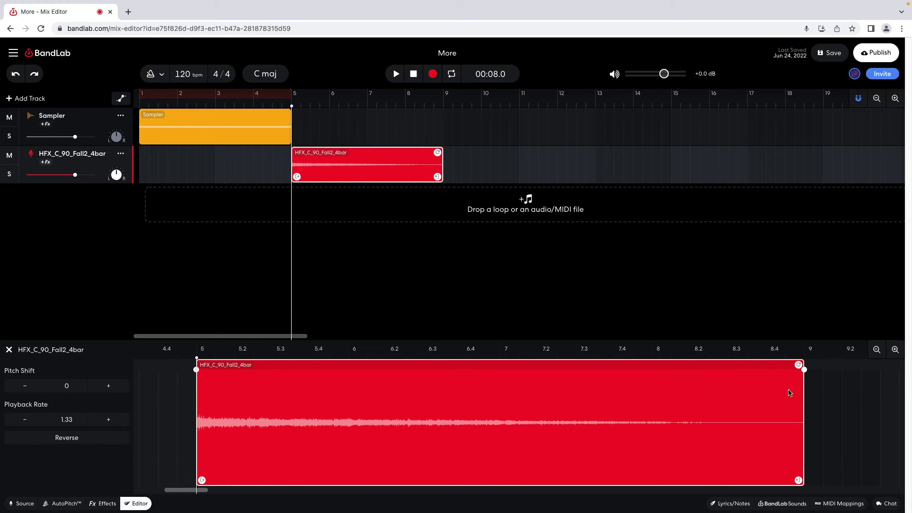
Step: Shorten the HFX clip to end near bar 8, add a fade-out from about 6.4, and audition it
drag(799, 480, 654, 487)
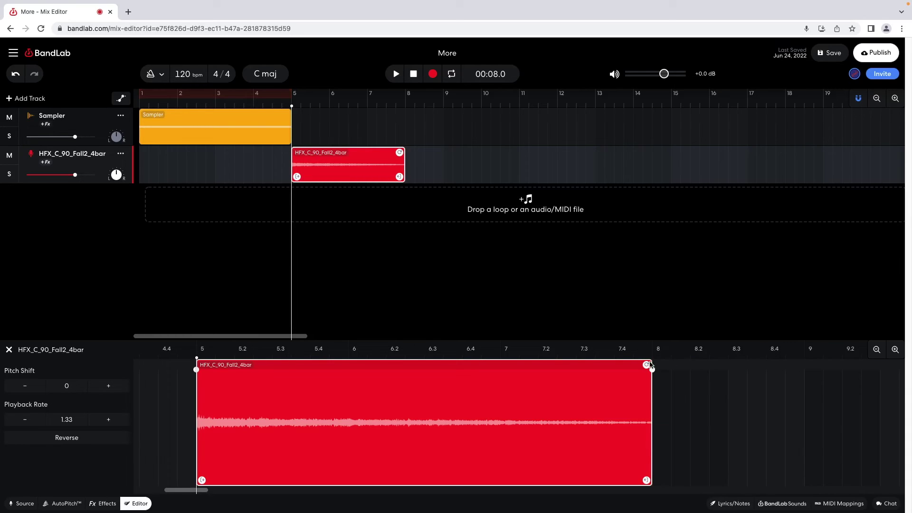
drag(652, 369, 457, 384)
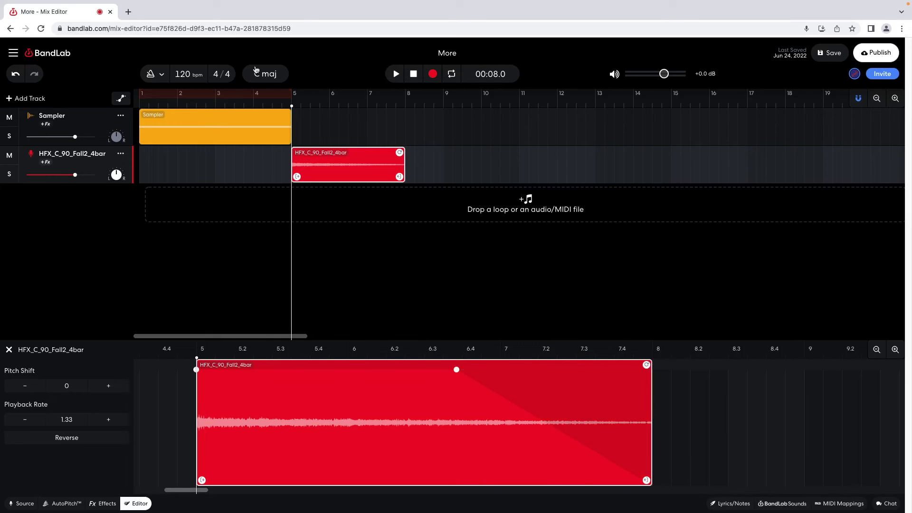
click(397, 74)
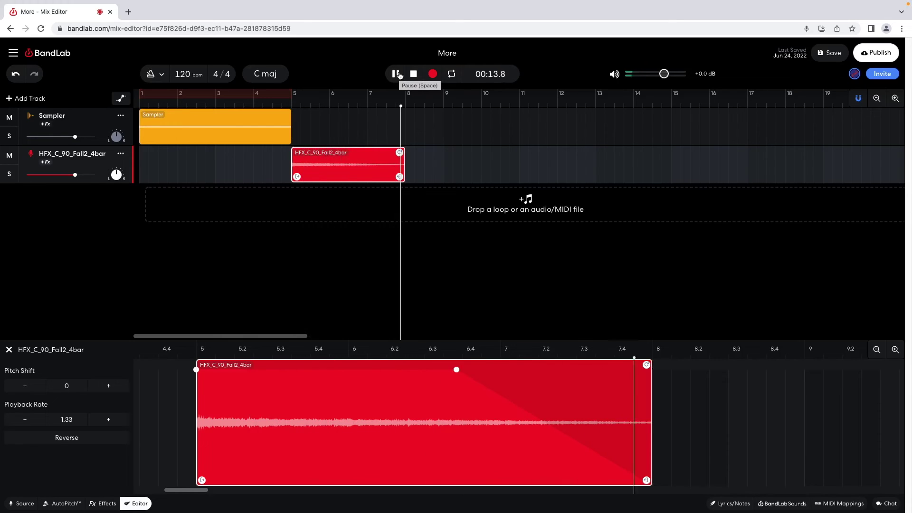
click(412, 75)
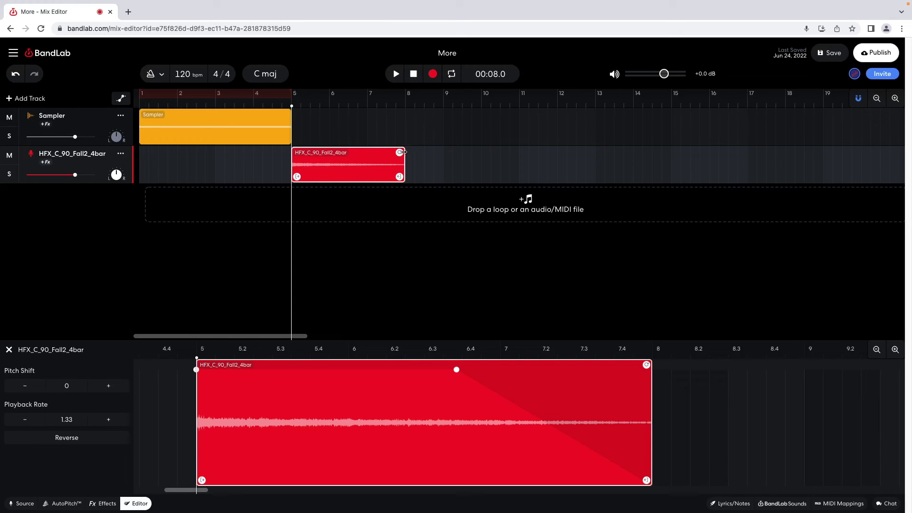
Step: Loop the clip out to about bar 11.7, audition it, then pull the loop back to just past bar 8
drag(400, 153, 551, 150)
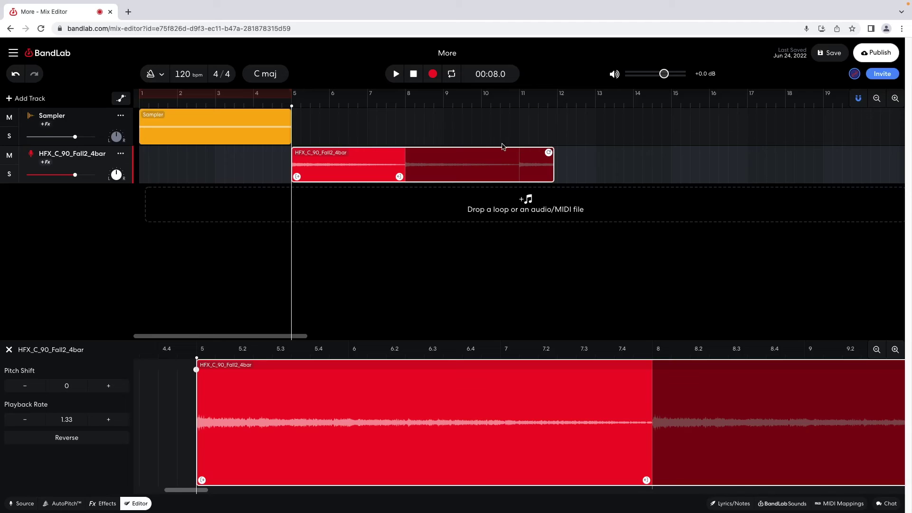
click(396, 75)
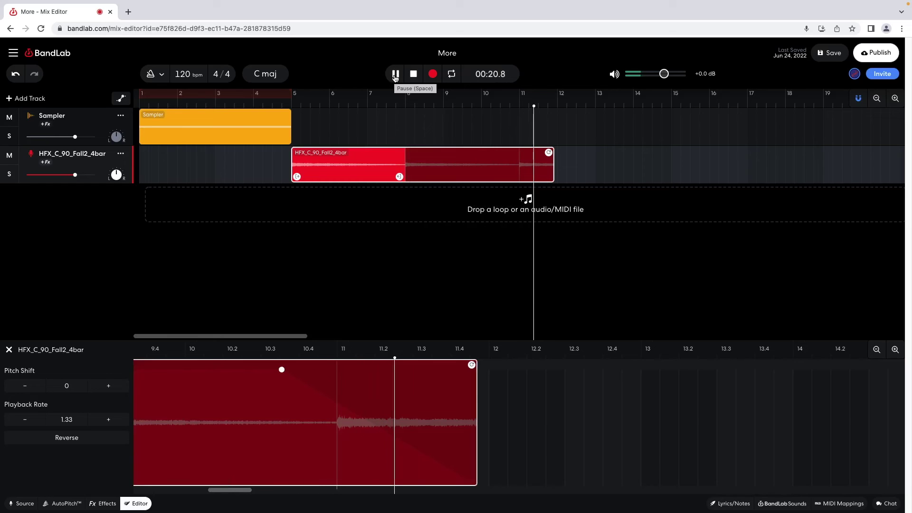
click(413, 76)
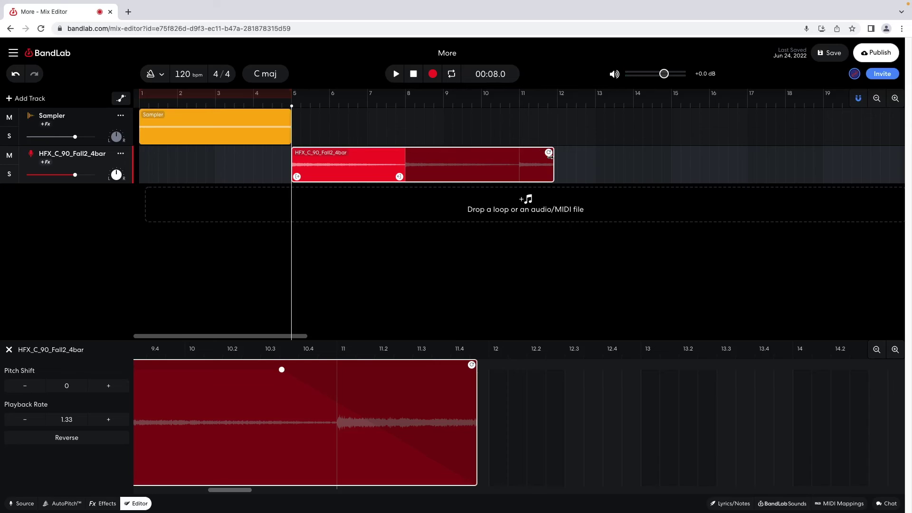
drag(550, 153, 401, 162)
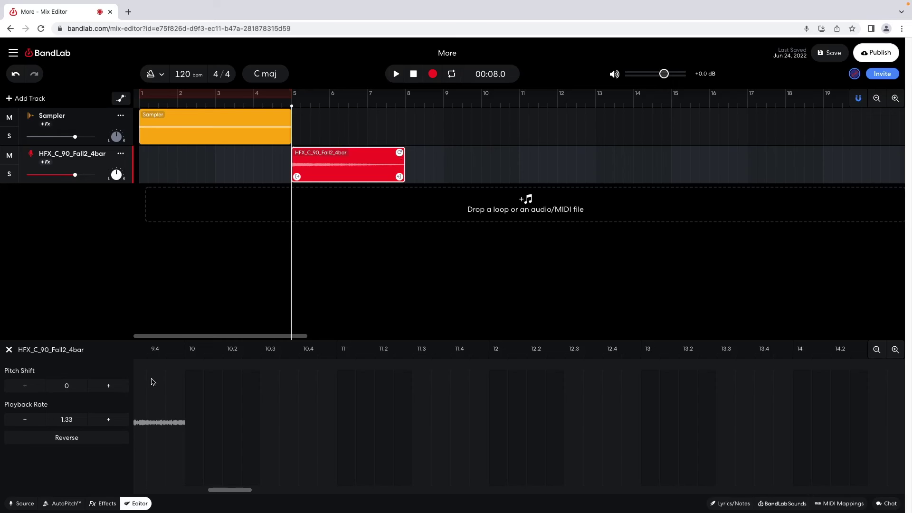
Step: Close the clip editor and open the C major key dropdown
click(139, 505)
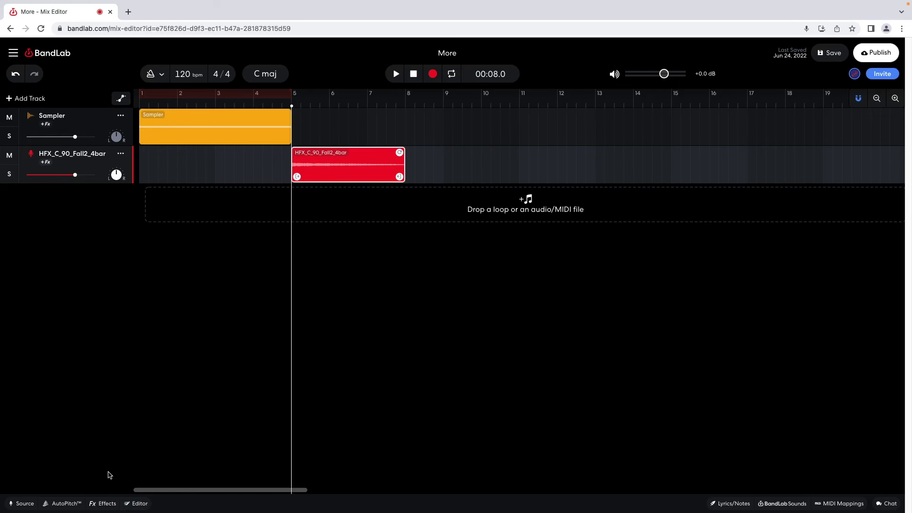
click(266, 74)
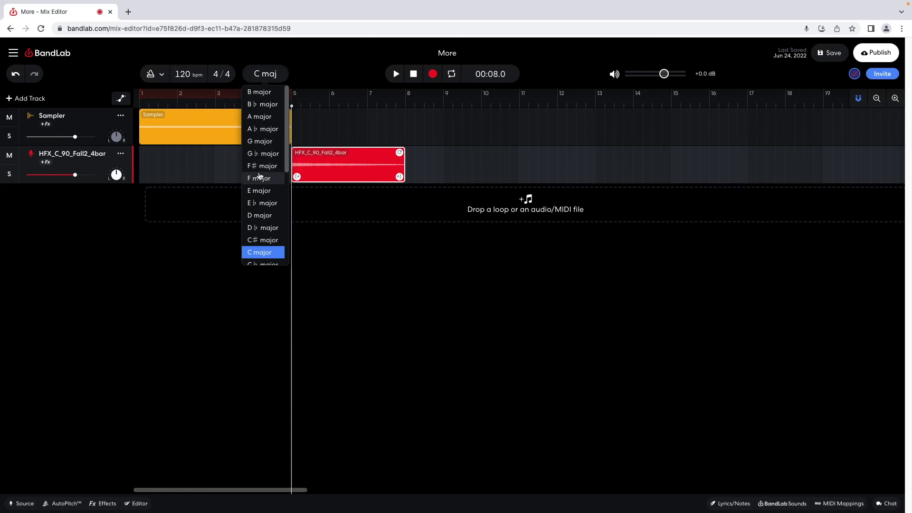
Step: Set the project key to F major, transposing existing regions to match
key(Escape)
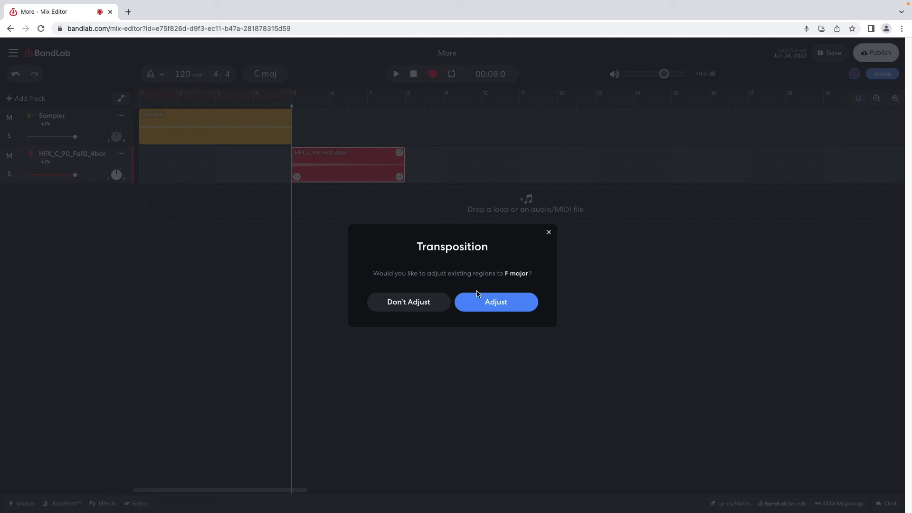
click(485, 301)
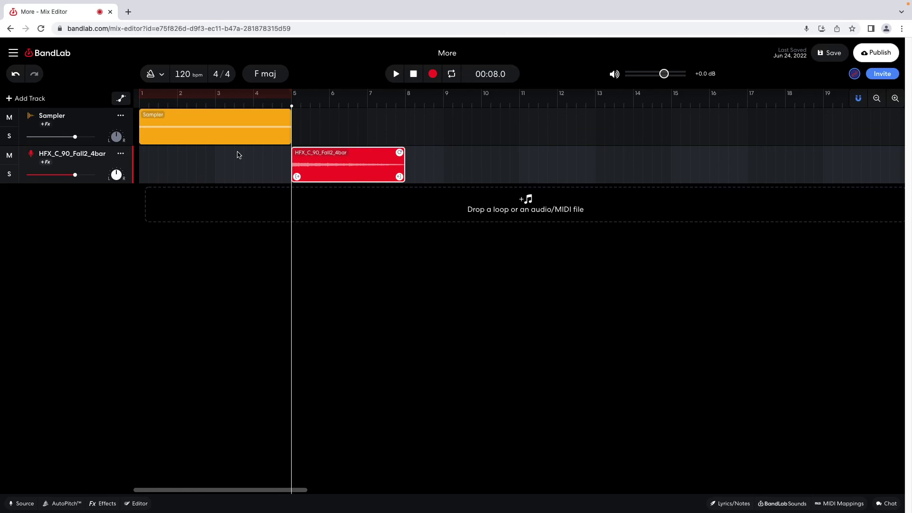
Step: Lower the tempo from 120 to 112 BPM and stretch the existing audio to fit
click(187, 74)
key(Down)
key(Down)
key(Down)
key(Down)
key(Down)
key(Down)
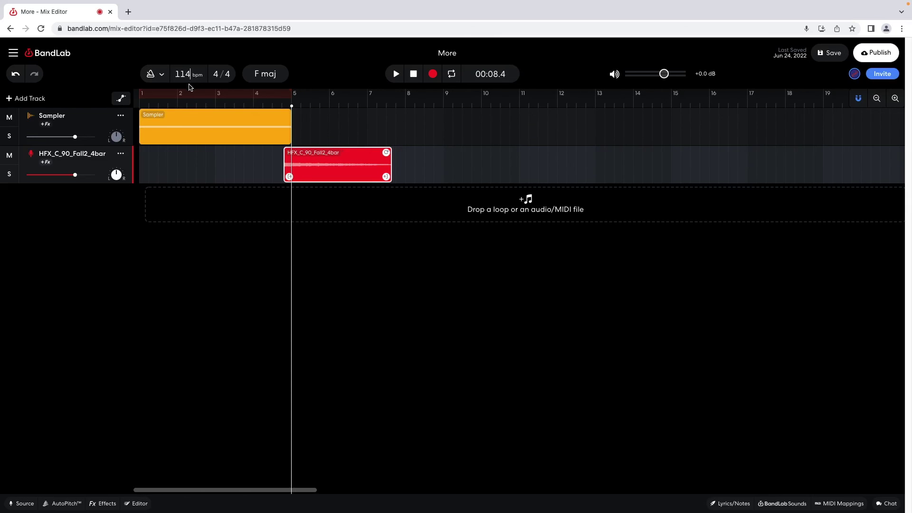
key(Down)
key(Down)
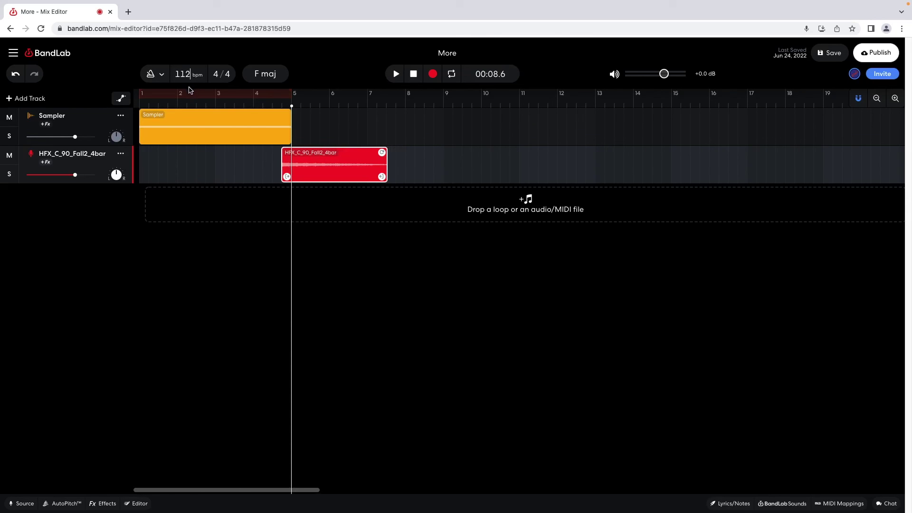
key(Return)
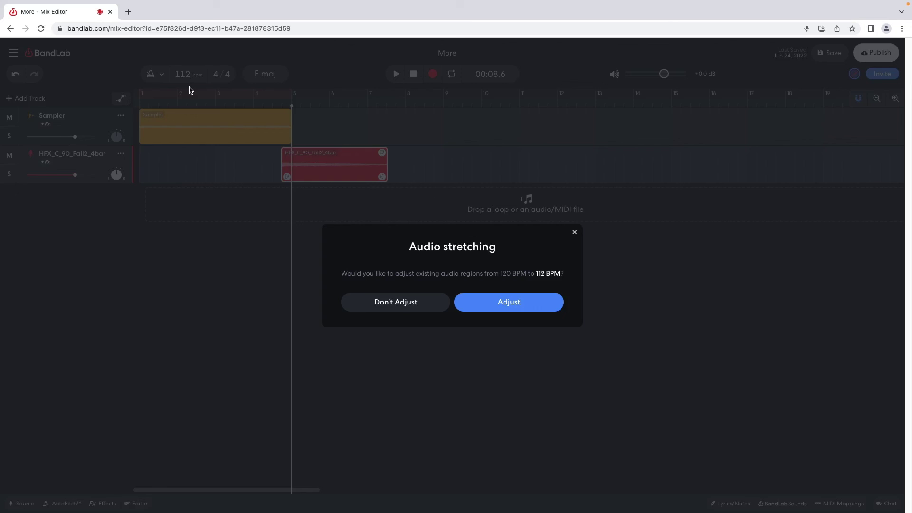
click(507, 303)
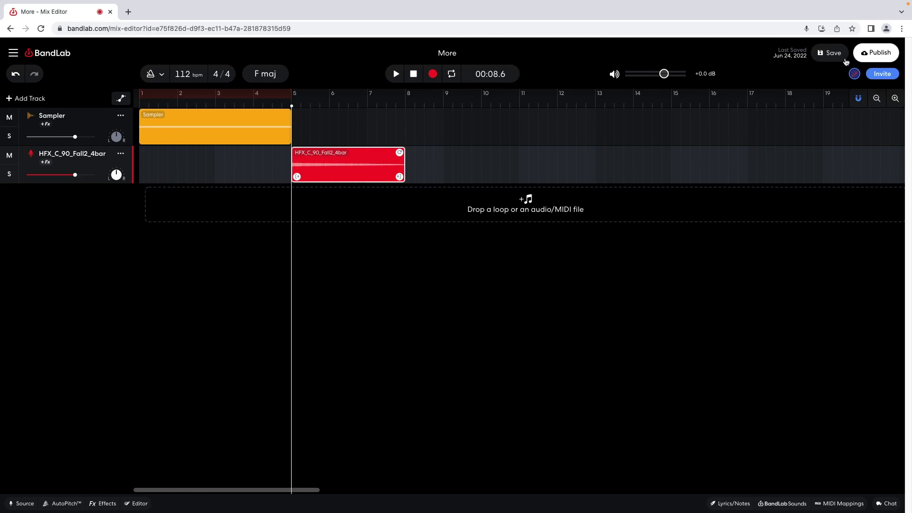
Step: Save the 'More' project at 112 bpm in F major
click(833, 53)
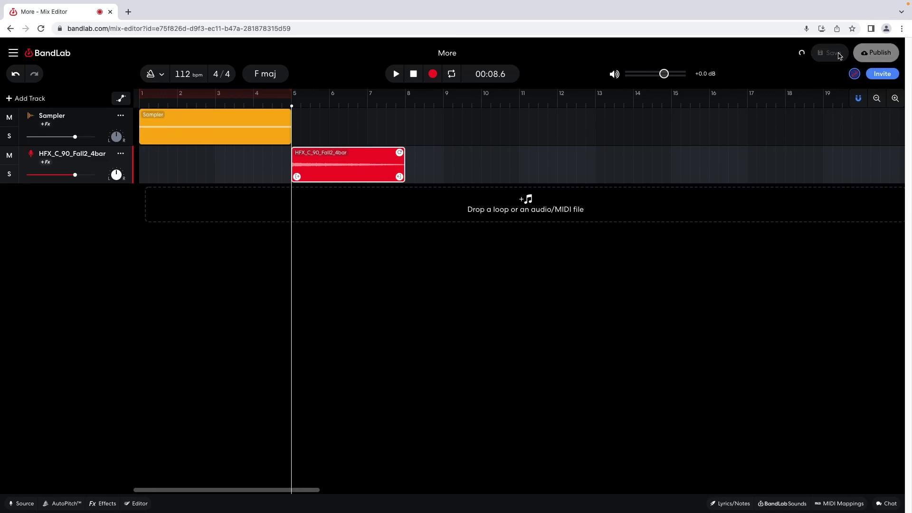